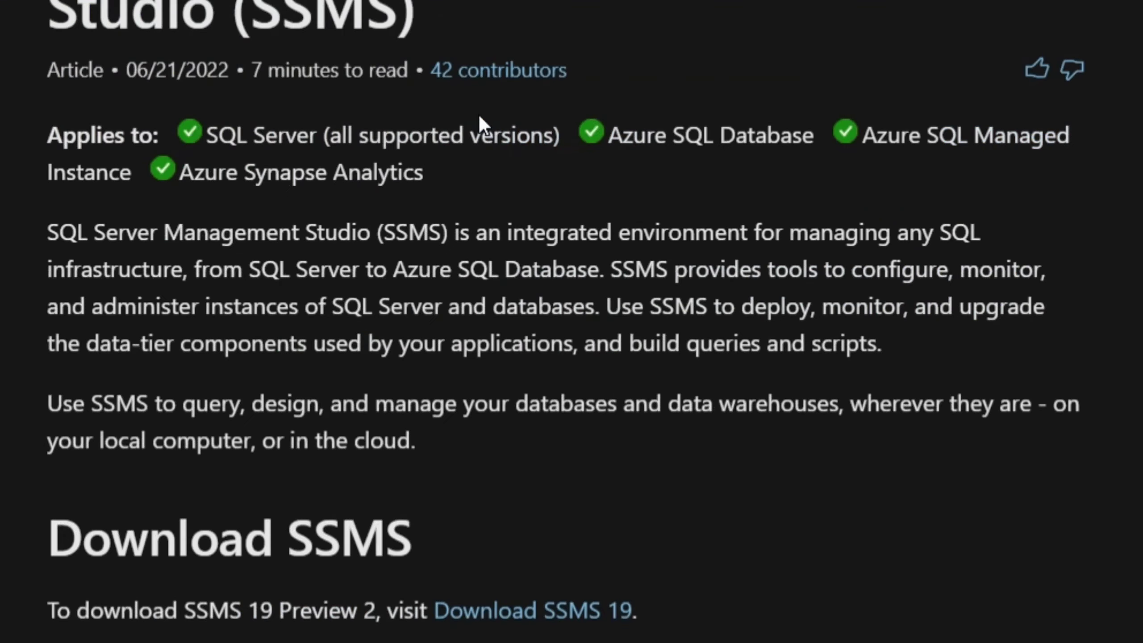
- Download SQL Server Management Studio 18.12.1 and install it in the default location
{"action": "scroll", "coordinate": [519, 313], "scroll_direction": "down", "scroll_amount": 5}
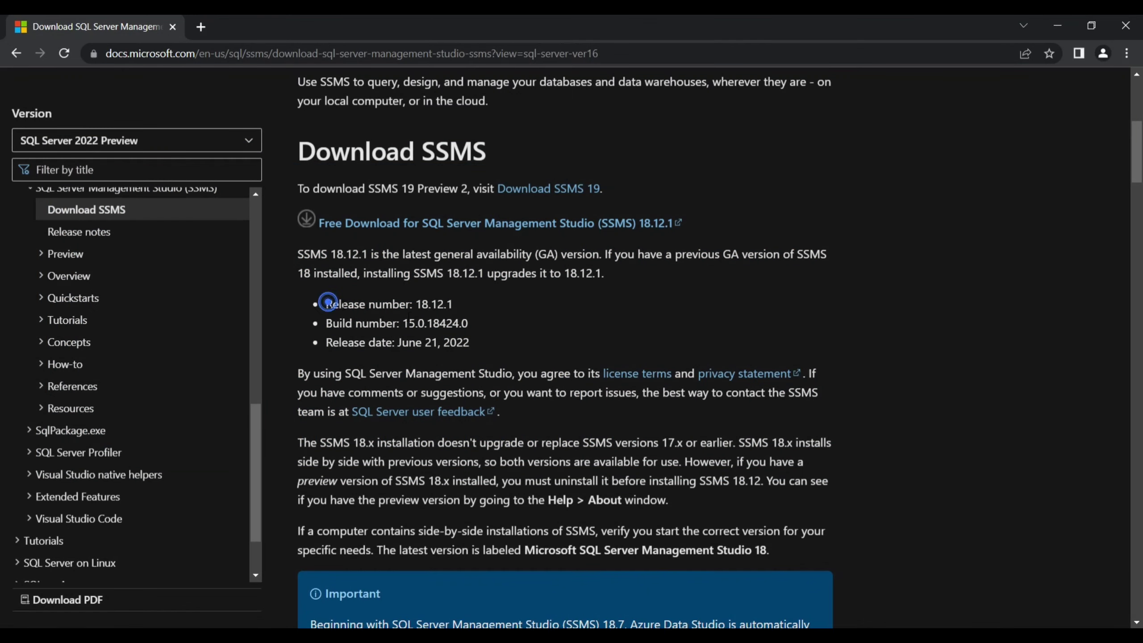
{"action": "left_click_drag", "start_coordinate": [328, 301], "coordinate": [494, 349]}
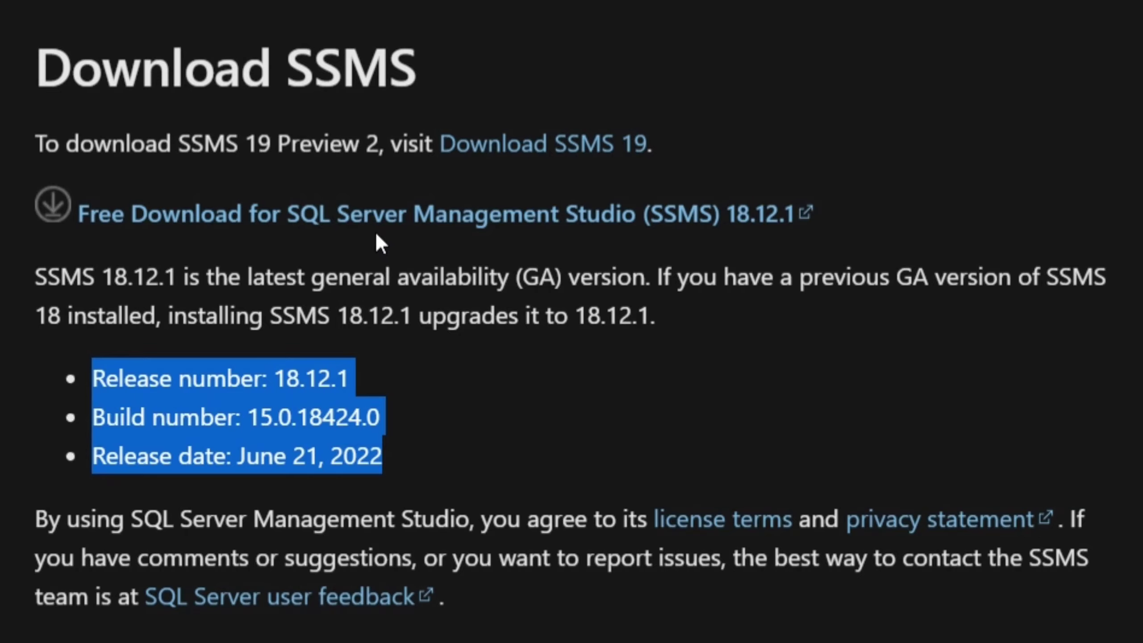
{"action": "left_click", "coordinate": [370, 215]}
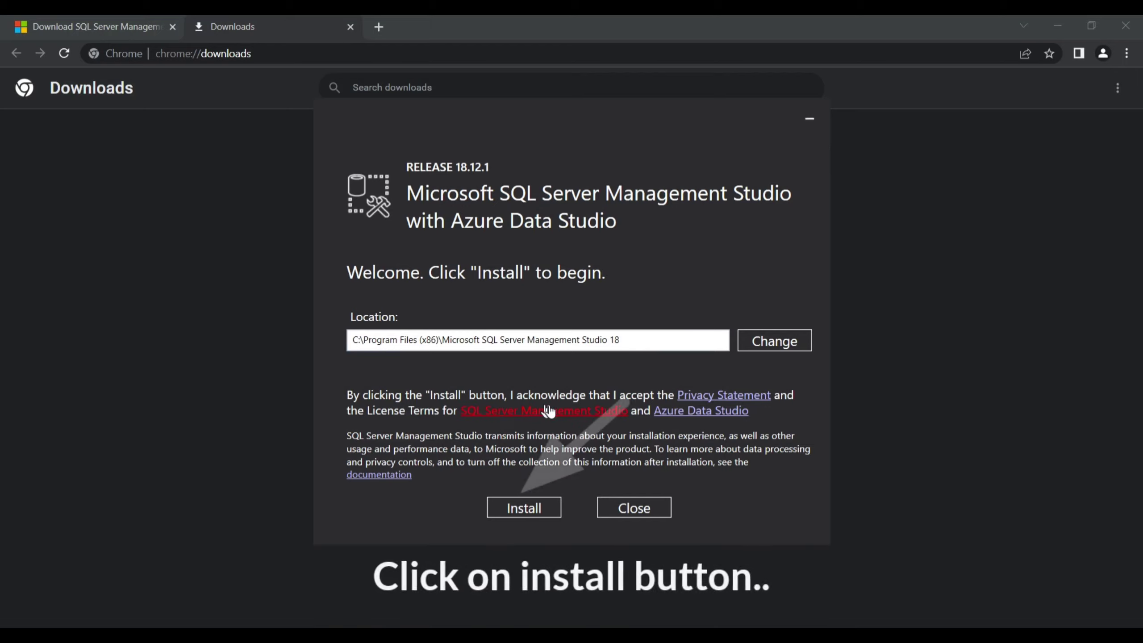
{"action": "left_click", "coordinate": [512, 508]}
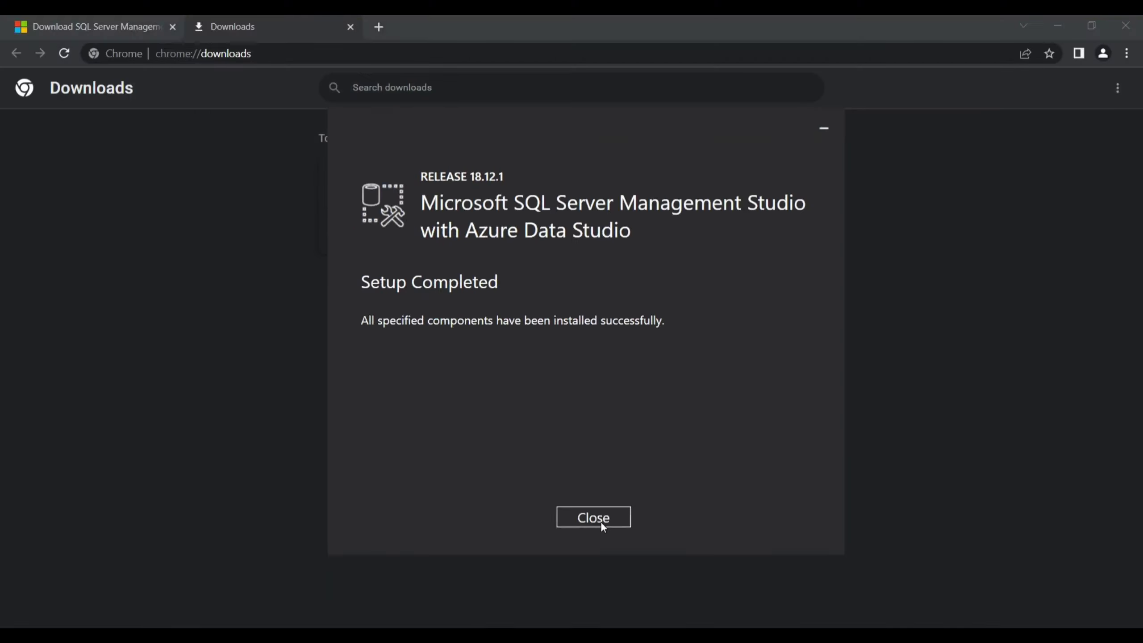
{"action": "left_click", "coordinate": [617, 595]}
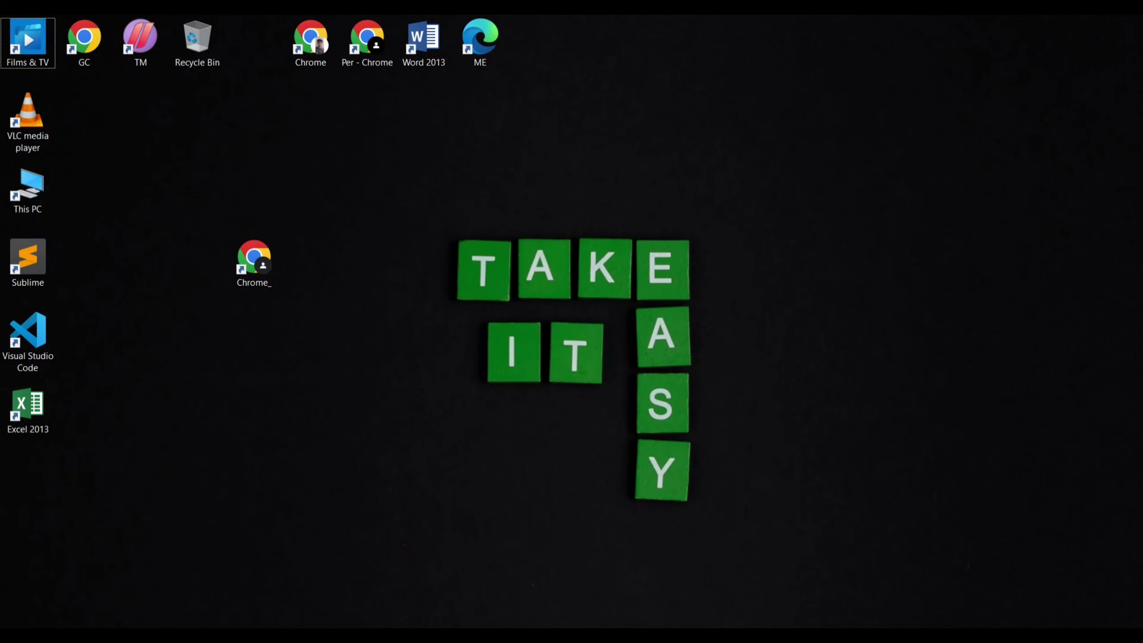
- Launch Microsoft SQL Server Management Studio 18 from the installed Microsoft SQL Server Tools 18 programs
{"action": "left_click", "coordinate": [53, 636]}
{"action": "left_click", "coordinate": [18, 636]}
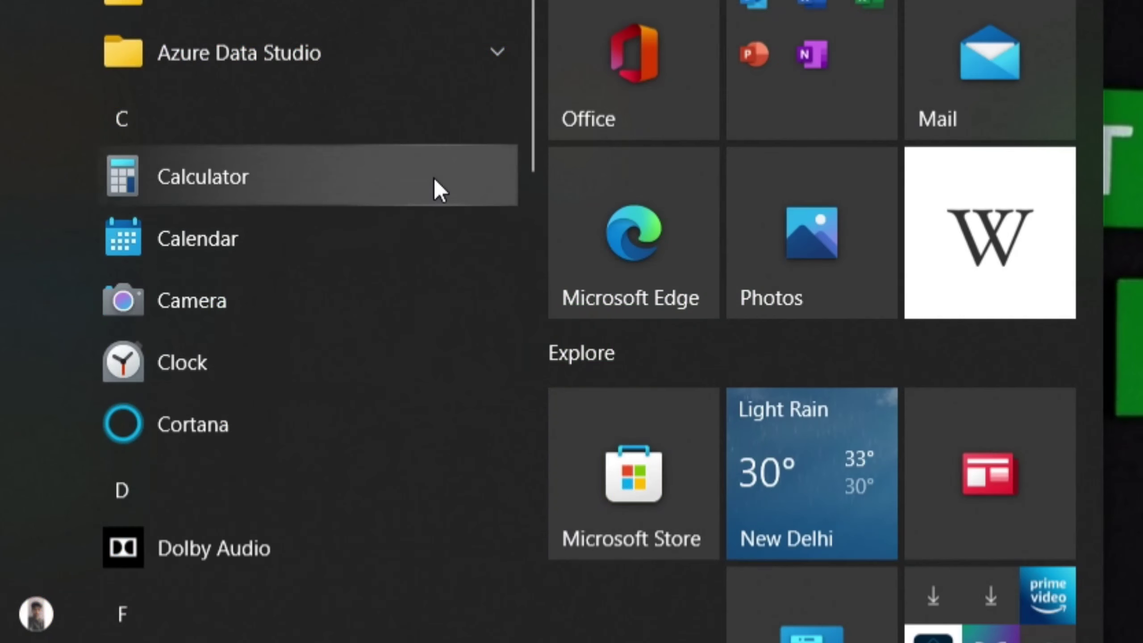
{"action": "left_click", "coordinate": [201, 235]}
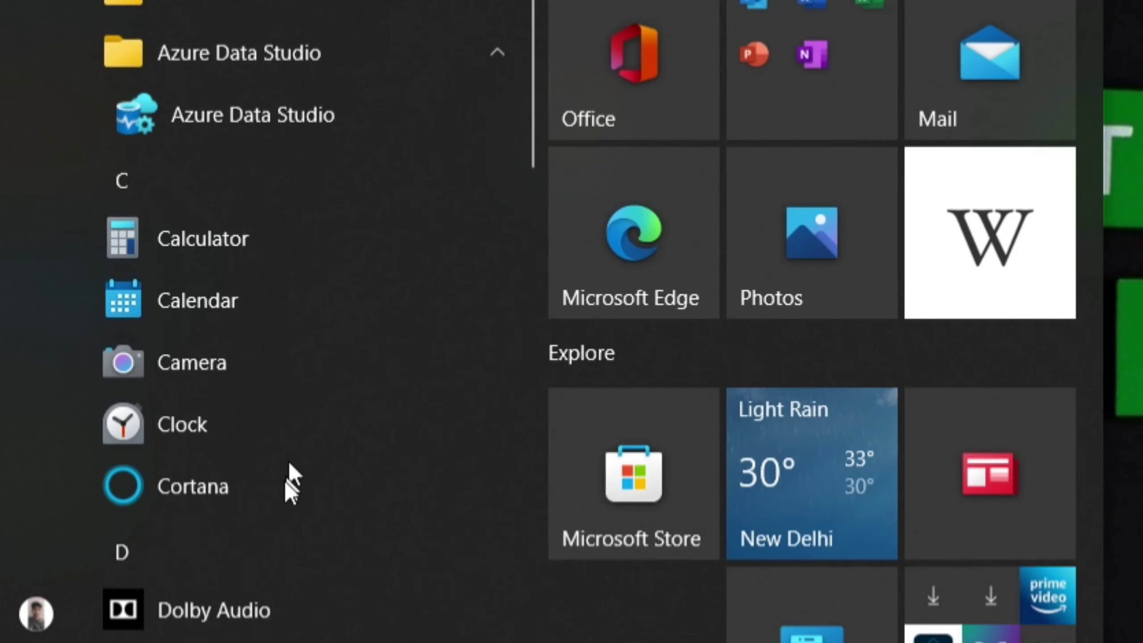
{"action": "scroll", "coordinate": [285, 493], "scroll_direction": "down", "scroll_amount": 5}
{"action": "scroll", "coordinate": [283, 489], "scroll_direction": "down", "scroll_amount": 8}
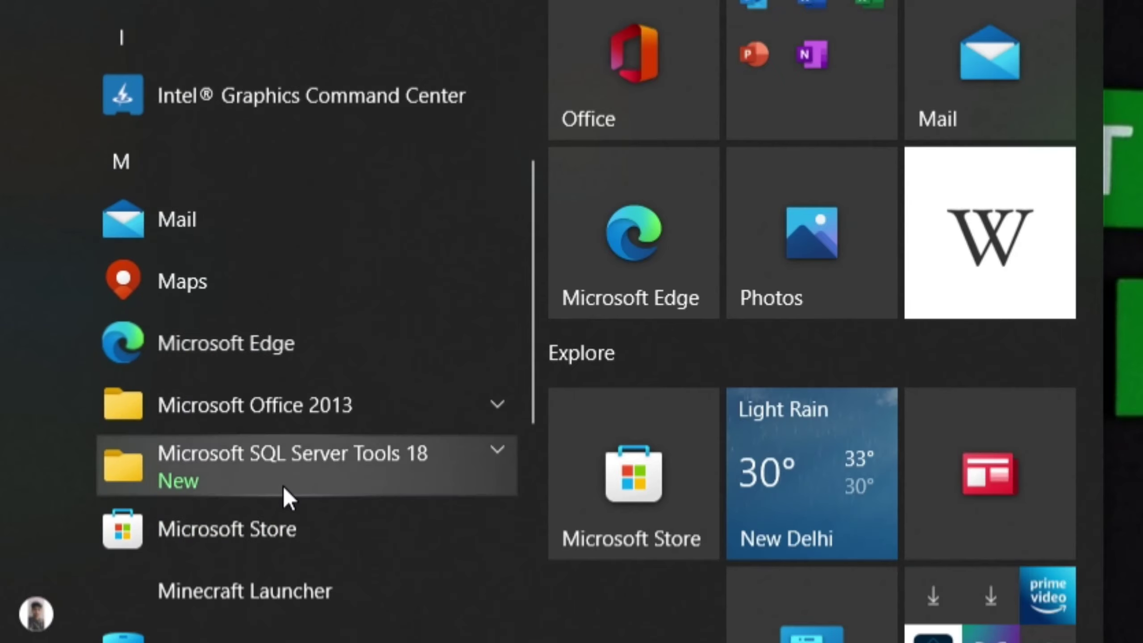
{"action": "scroll", "coordinate": [297, 450], "scroll_direction": "down", "scroll_amount": 2}
{"action": "left_click", "coordinate": [310, 361]}
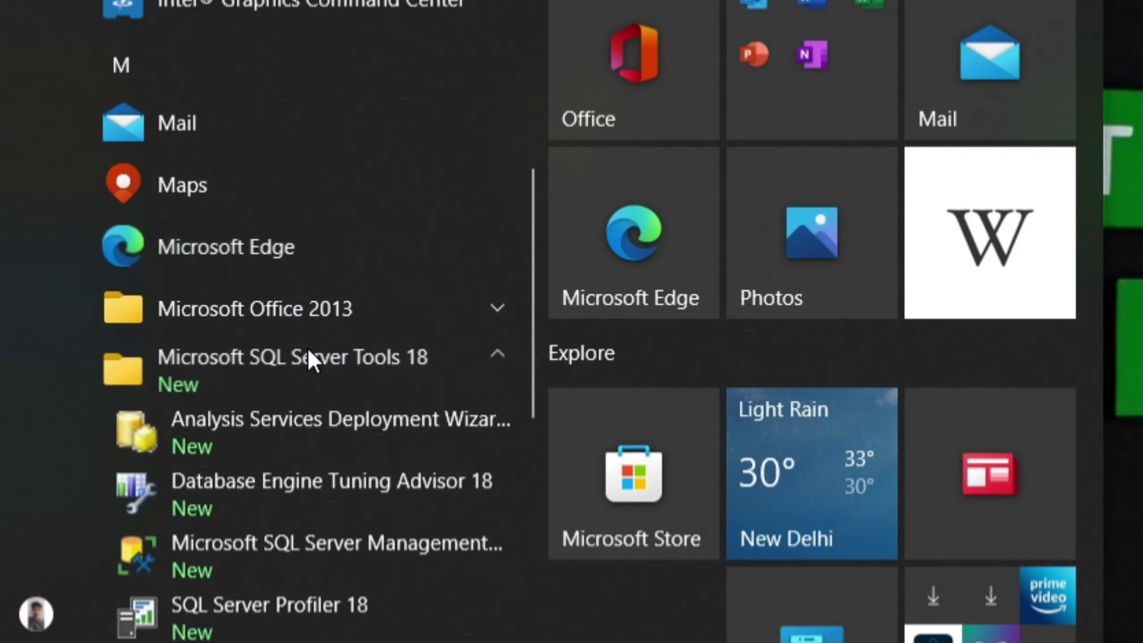
{"action": "scroll", "coordinate": [312, 360], "scroll_direction": "down", "scroll_amount": 3}
{"action": "scroll", "coordinate": [308, 356], "scroll_direction": "down", "scroll_amount": 3}
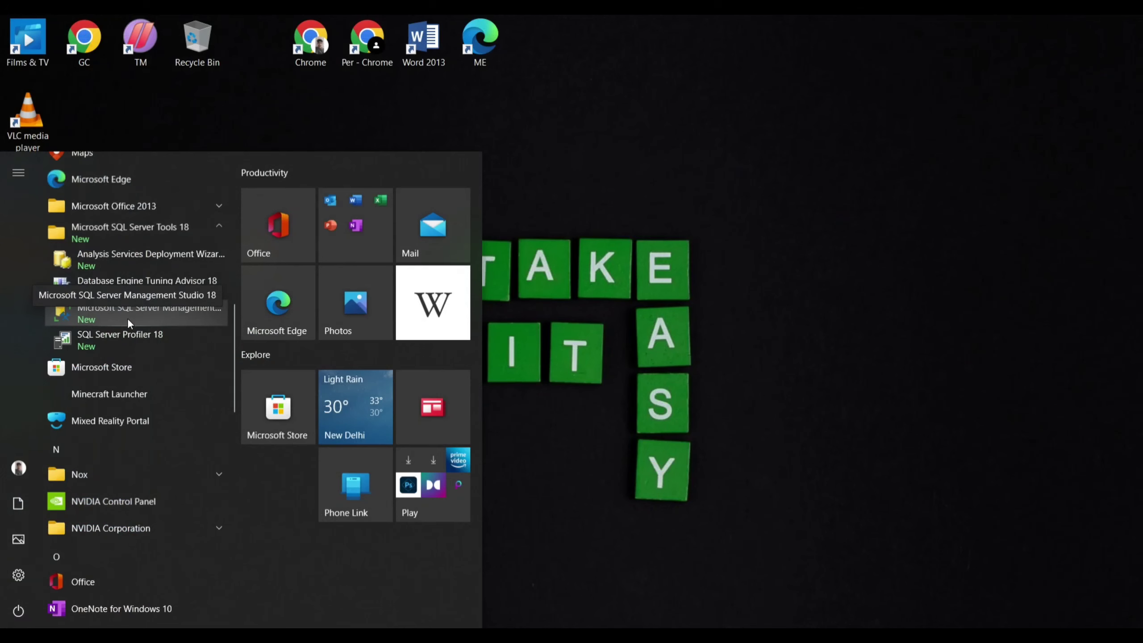
{"action": "left_click", "coordinate": [284, 267]}
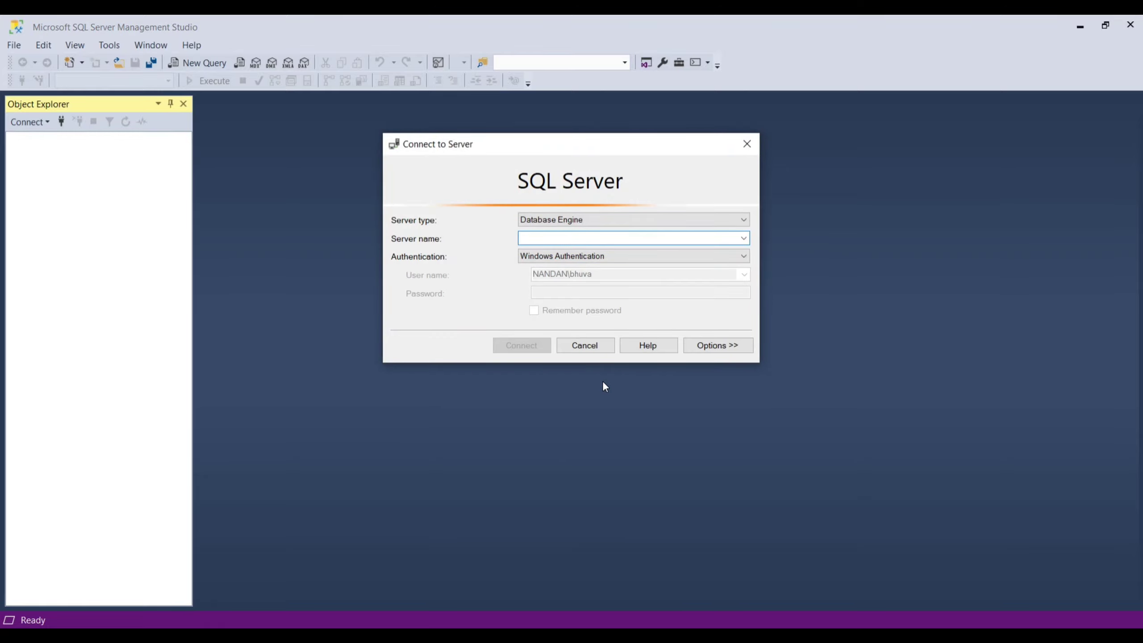
- Browse the local and network server lists for a SQL Server instance to connect to, and leave without choosing one
{"action": "left_click", "coordinate": [744, 239]}
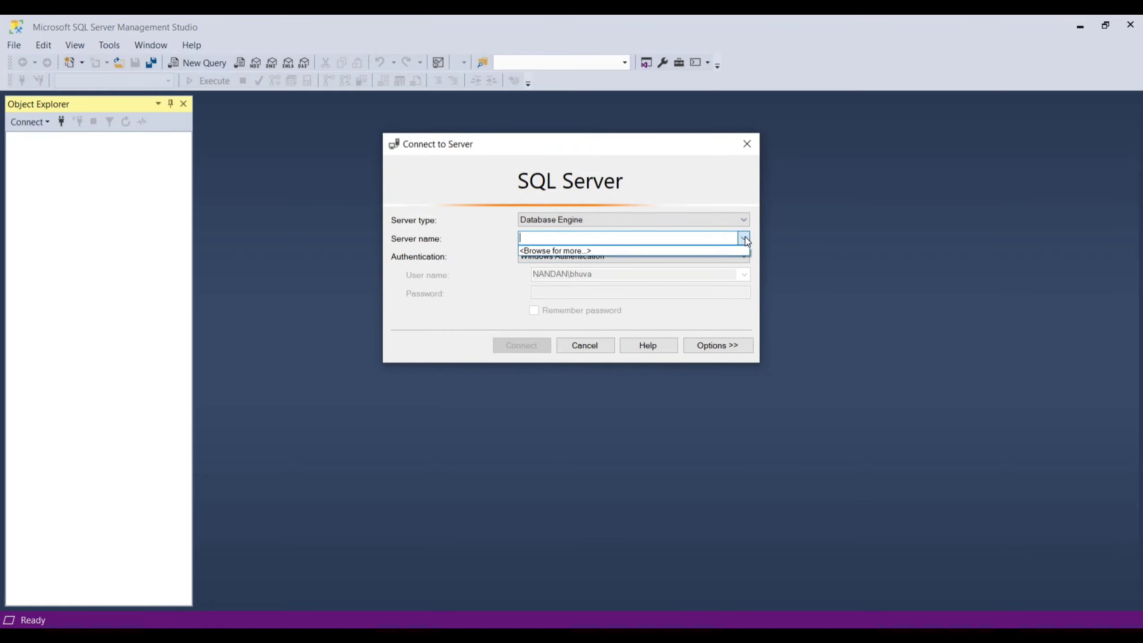
{"action": "left_click", "coordinate": [718, 249]}
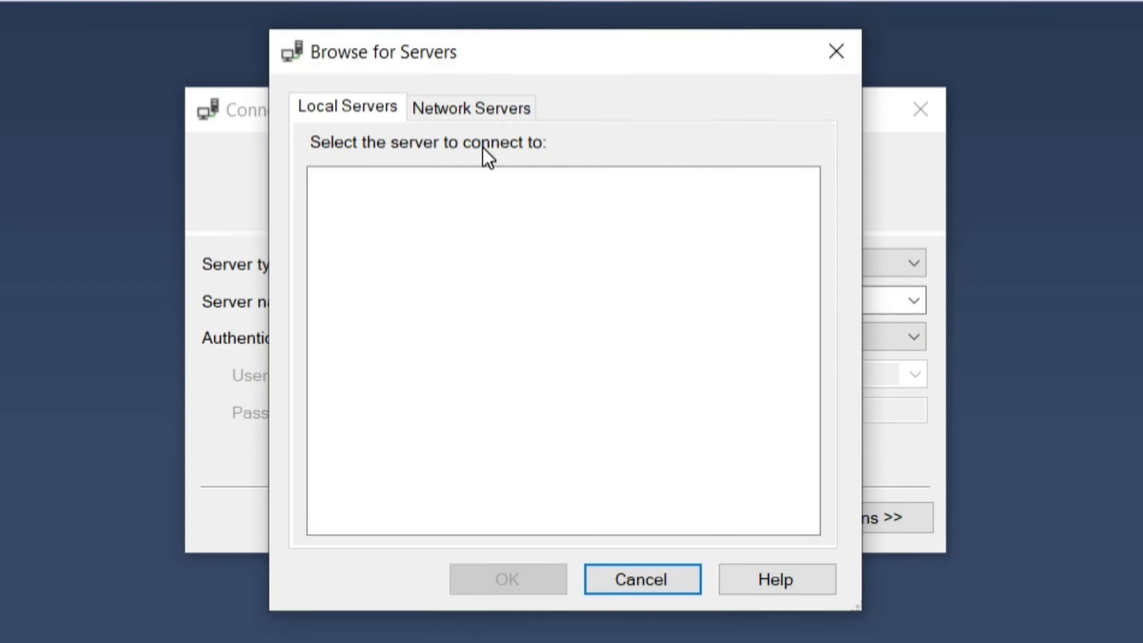
{"action": "left_click", "coordinate": [475, 120]}
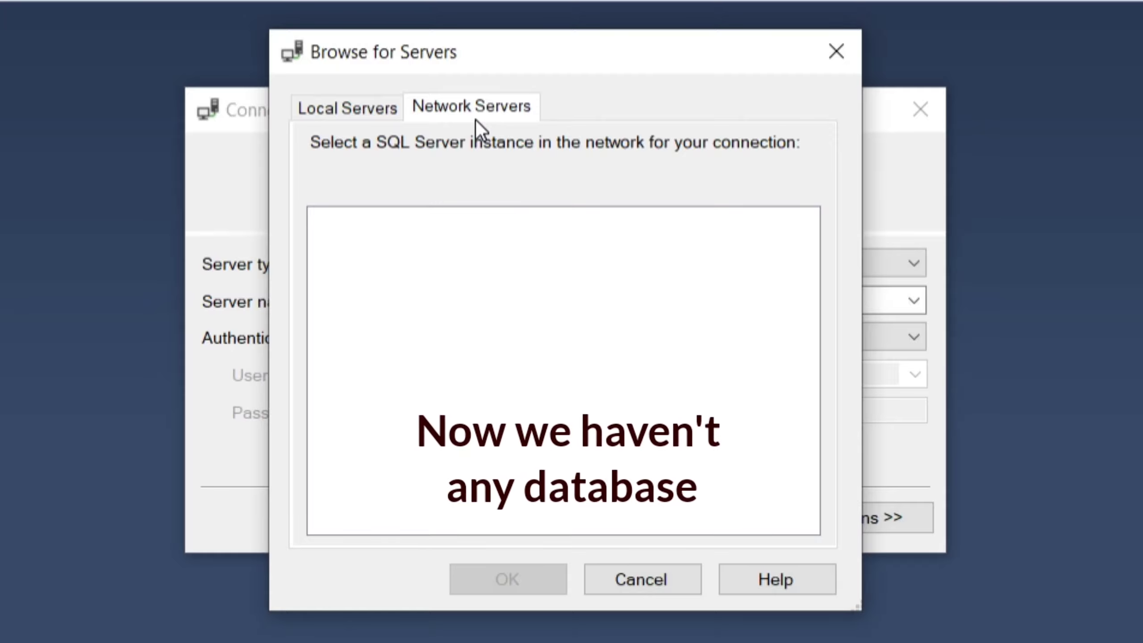
{"action": "left_click", "coordinate": [383, 119]}
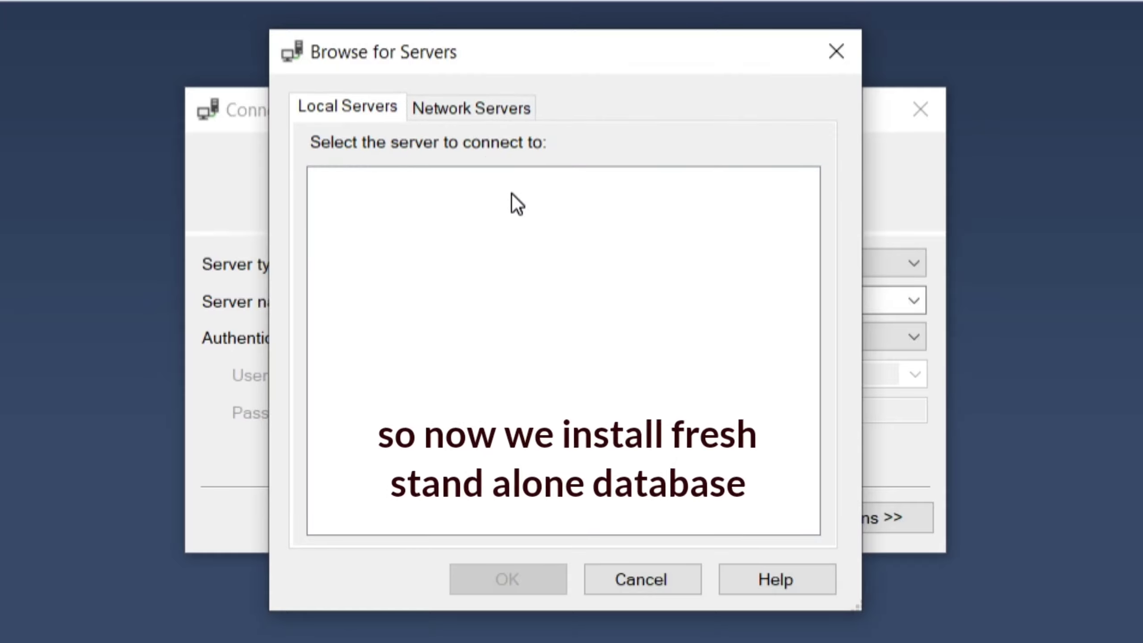
{"action": "left_click", "coordinate": [647, 581]}
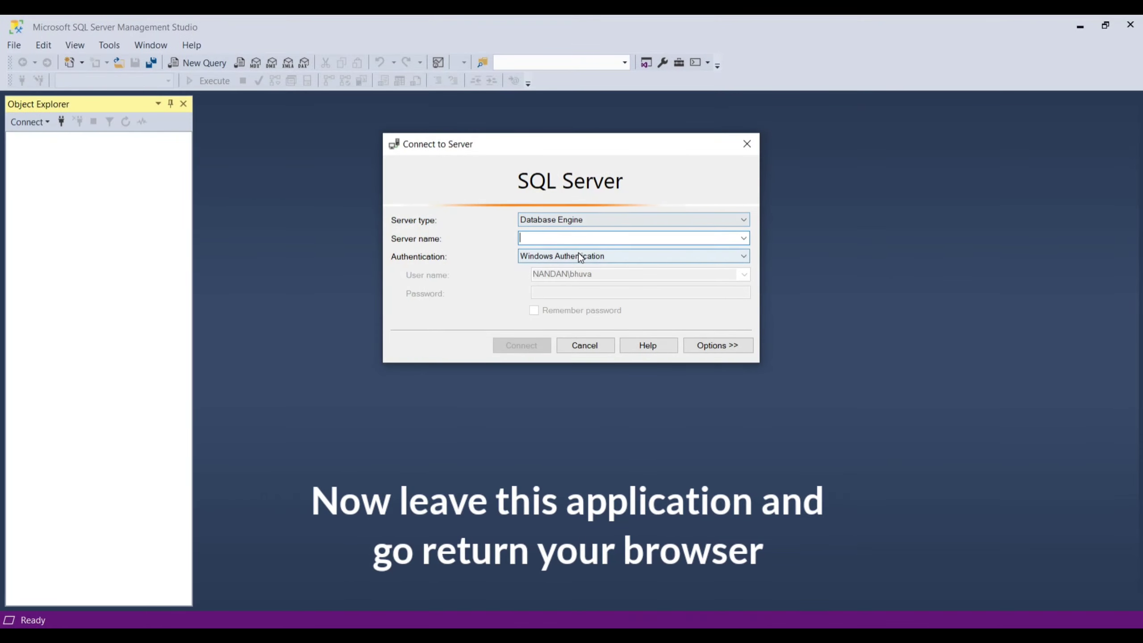
- Look over the available authentication methods and cancel the server connection
{"action": "left_click", "coordinate": [580, 257]}
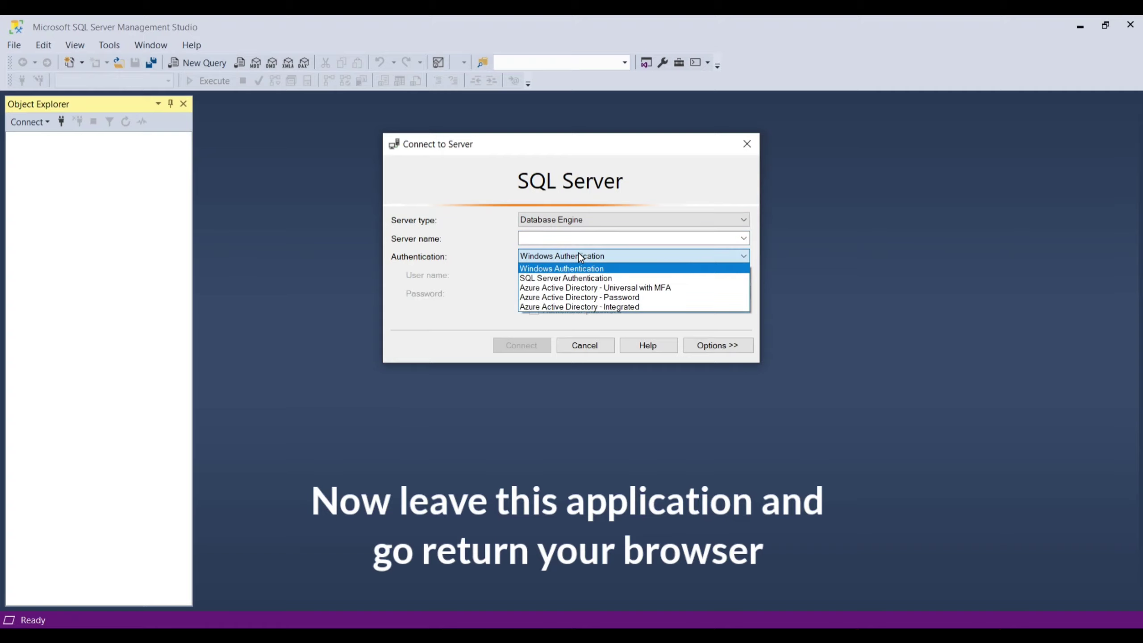
{"action": "left_click", "coordinate": [581, 257]}
{"action": "left_click", "coordinate": [589, 352]}
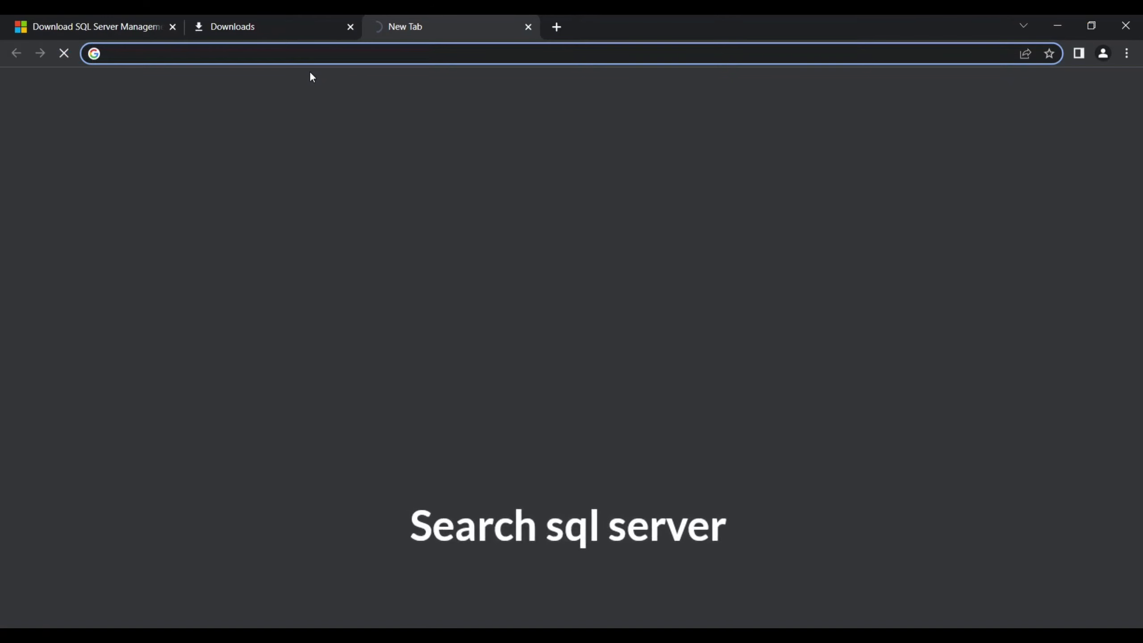
- Switch to Chrome, search the web for "sql server" and open Microsoft's SQL Server Downloads page
{"action": "type", "text": "sql"}
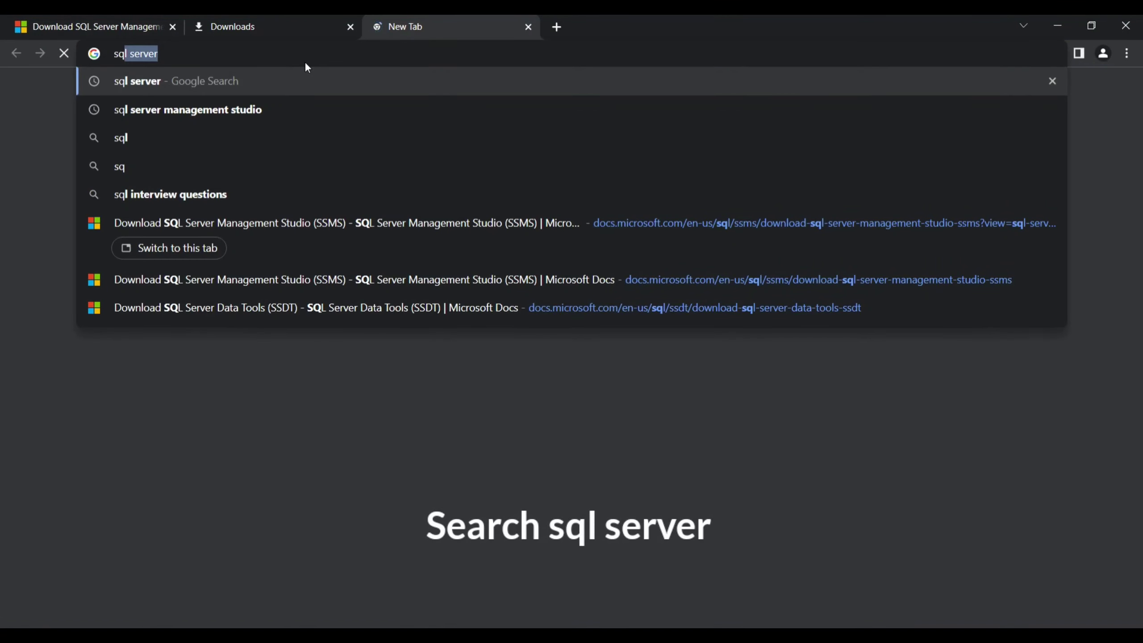
{"action": "type", "text": " server"}
{"action": "key", "text": "Return"}
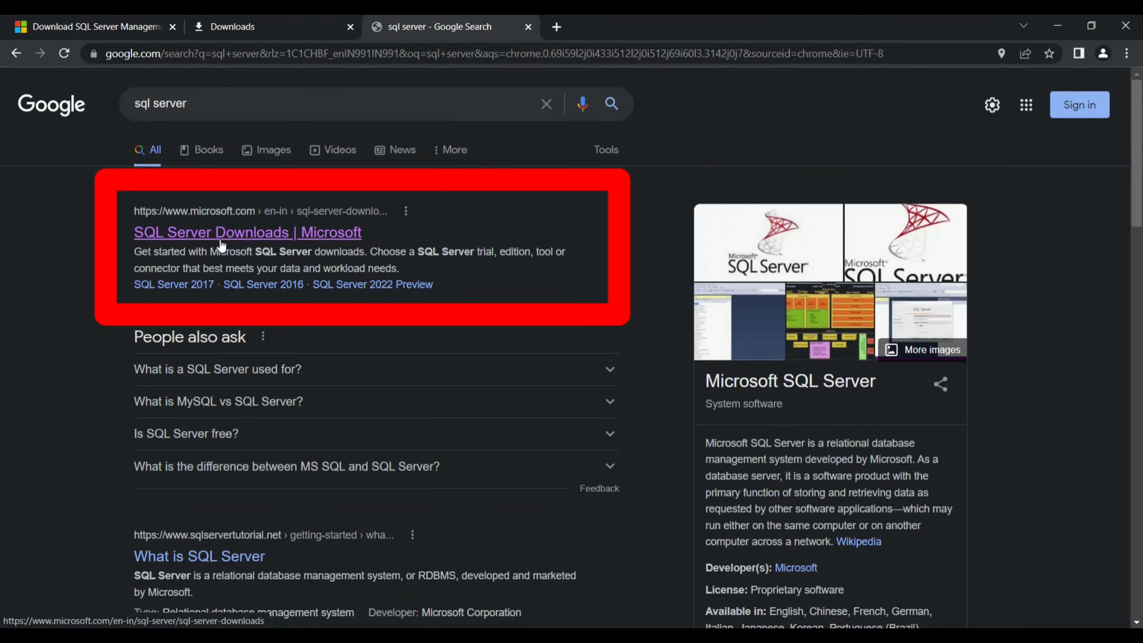
{"action": "left_click", "coordinate": [221, 244]}
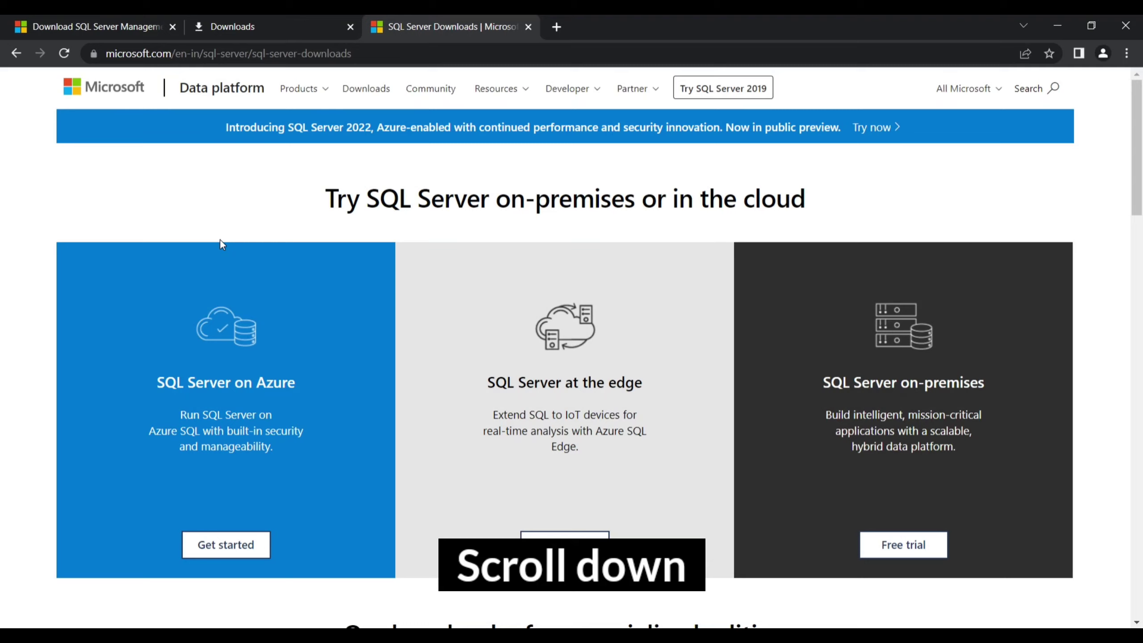
- Download the installer for the free SQL Server 2019 Developer edition
{"action": "scroll", "coordinate": [533, 328], "scroll_direction": "down", "scroll_amount": 7}
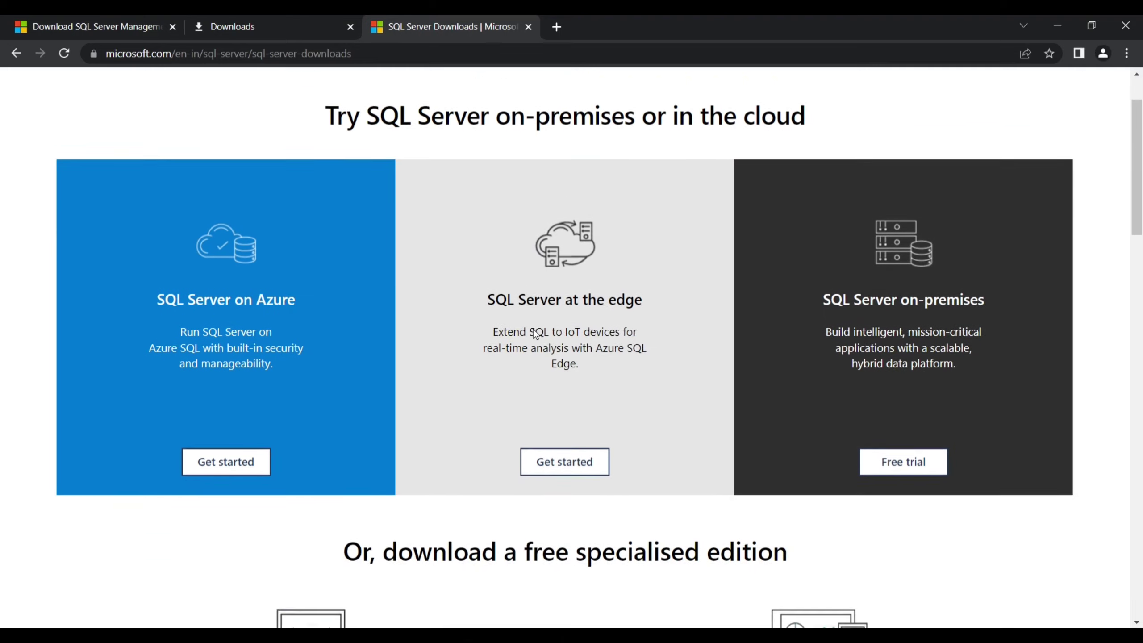
{"action": "scroll", "coordinate": [534, 329], "scroll_direction": "down", "scroll_amount": 2}
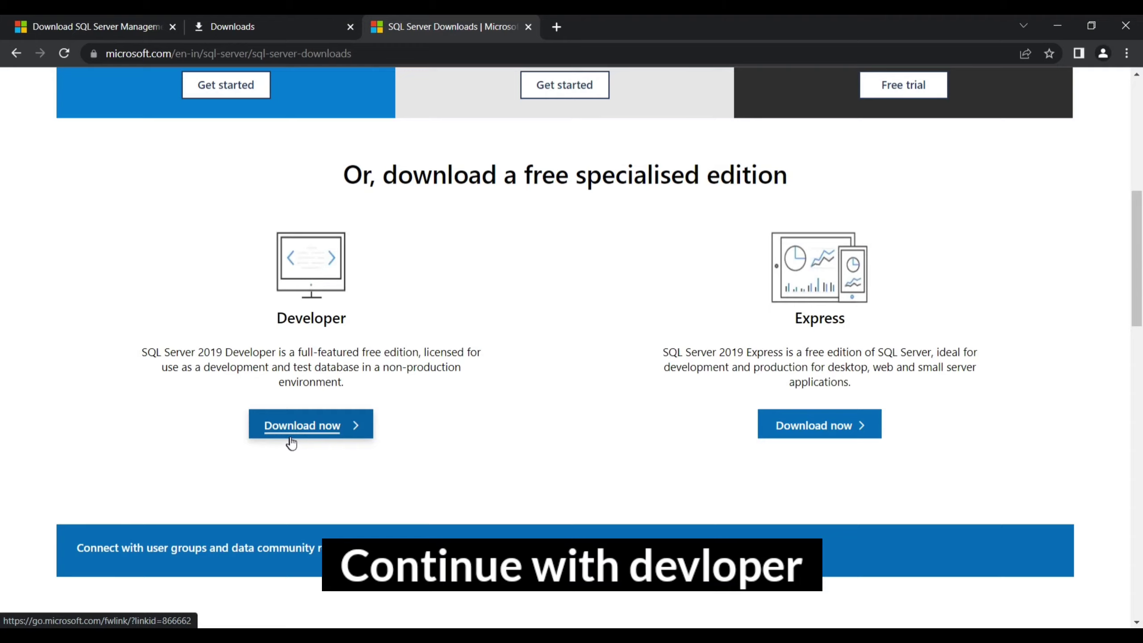
{"action": "left_click", "coordinate": [300, 428]}
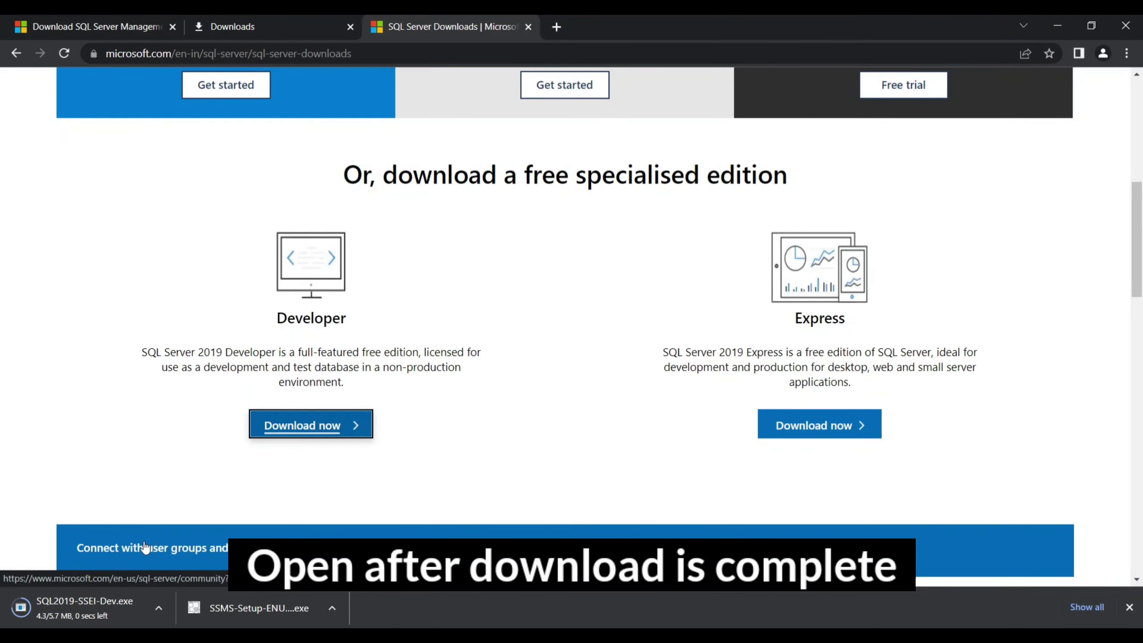
- Run the downloaded SQL2019-SSEI-Dev.exe and start a Custom installation with the media location C:\SQL2019
{"action": "left_click", "coordinate": [87, 607]}
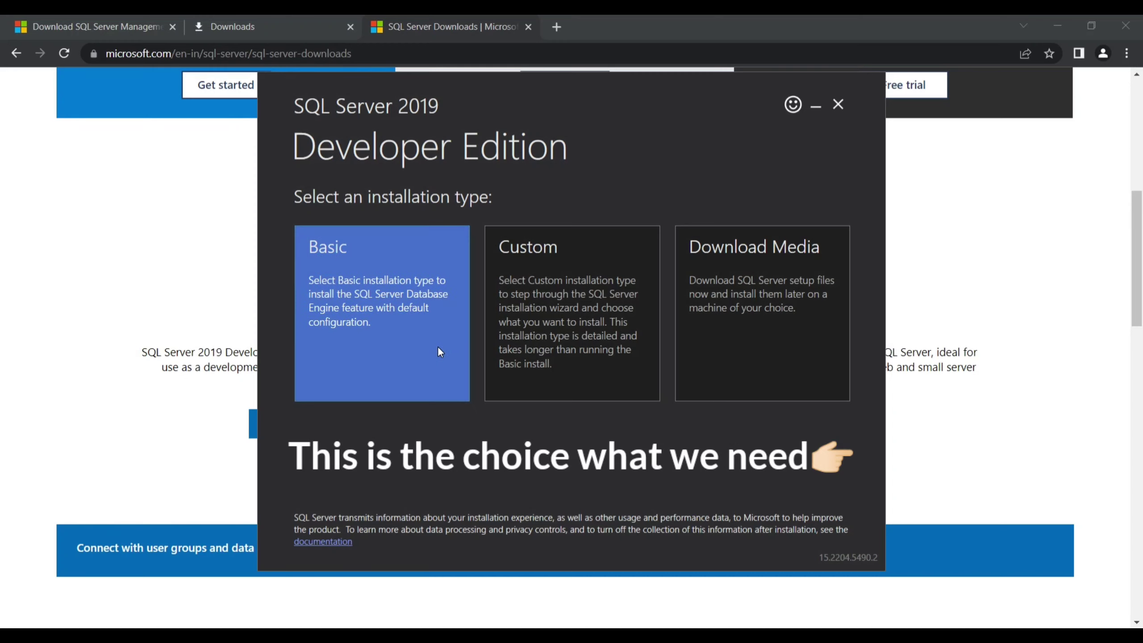
{"action": "left_click", "coordinate": [621, 363]}
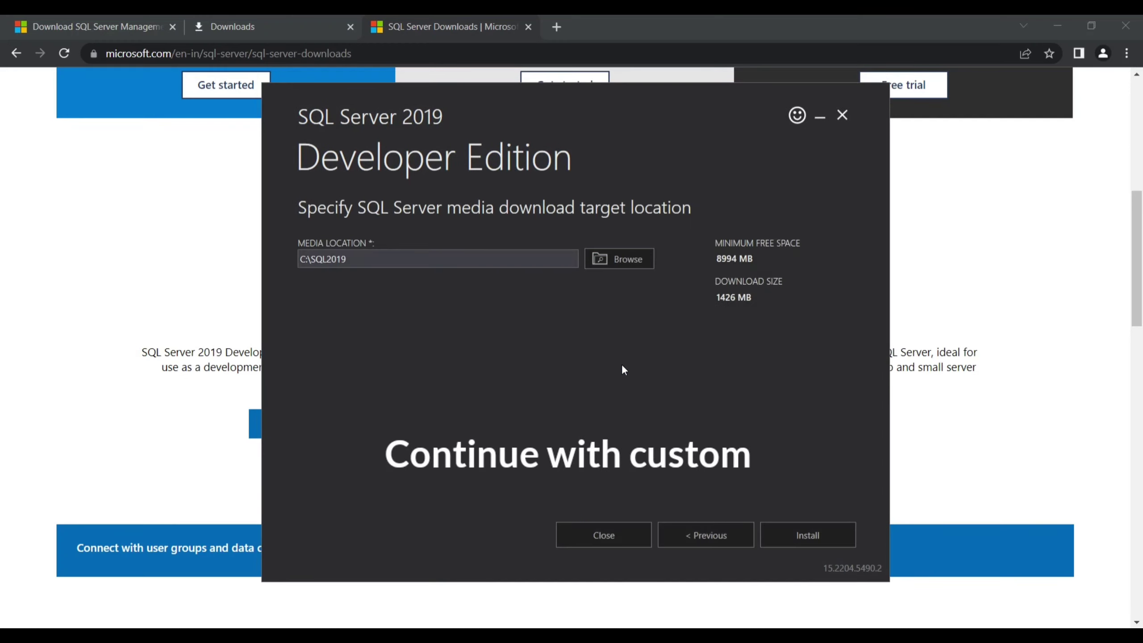
{"action": "left_click", "coordinate": [781, 541]}
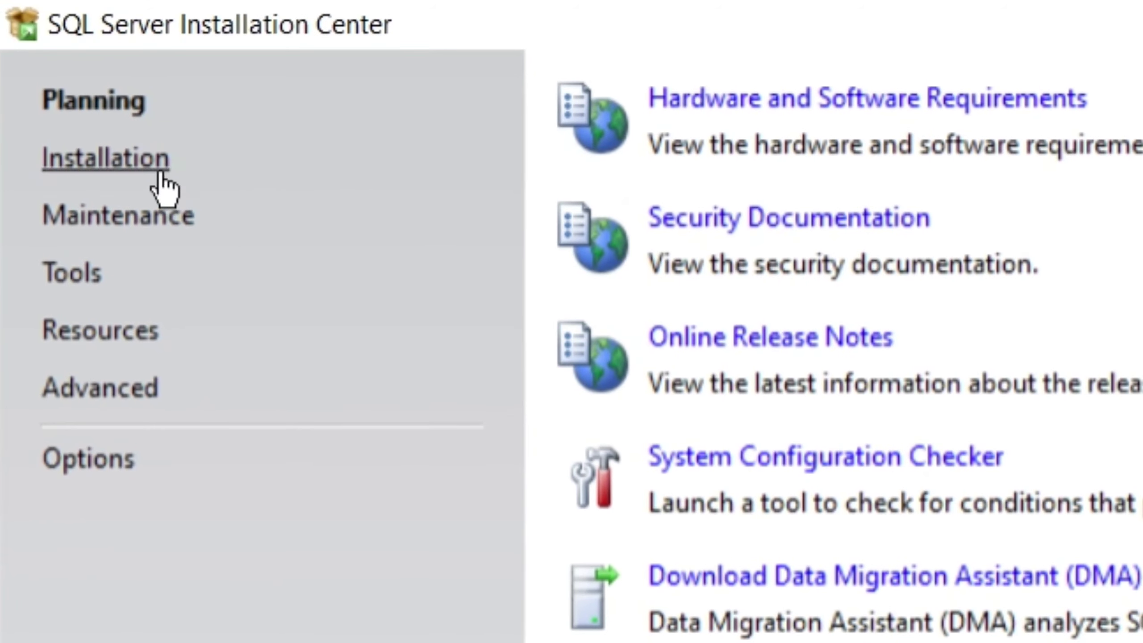
- Start the New Machine Learning Server (Standalone) installation in the Installation Center and continue with Developer as the free edition
{"action": "left_click", "coordinate": [145, 169]}
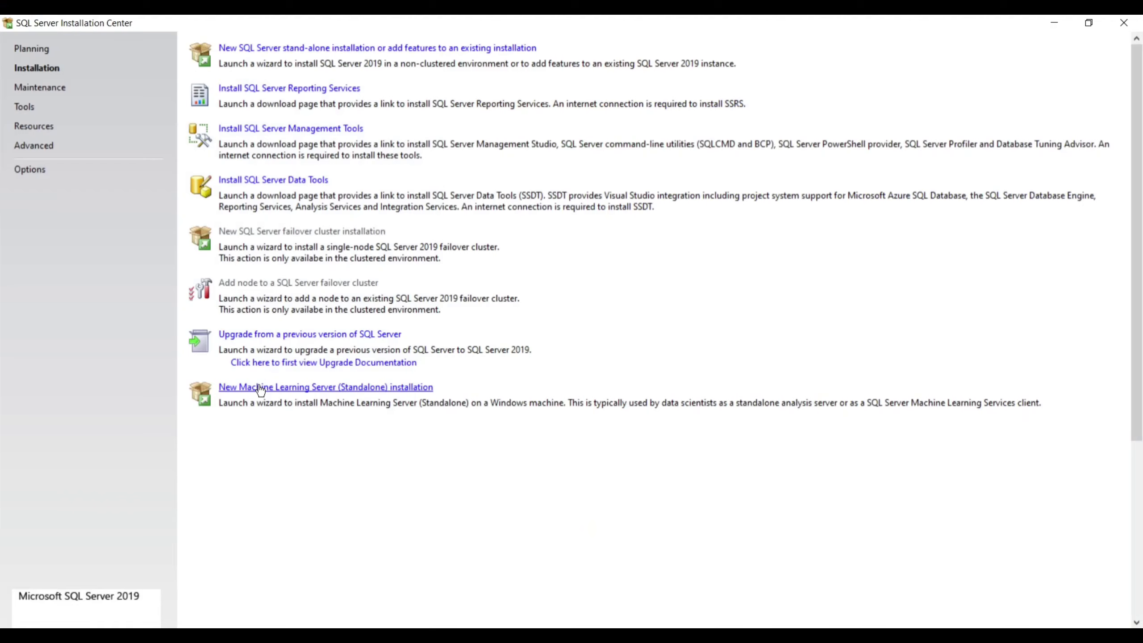
{"action": "left_click", "coordinate": [258, 389]}
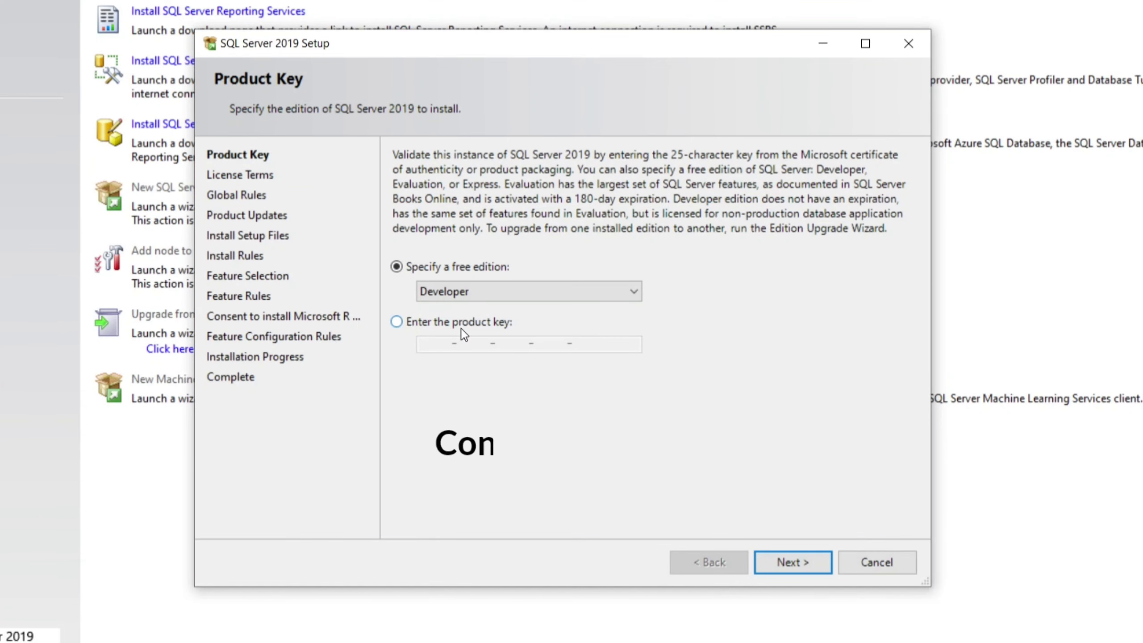
{"action": "left_click", "coordinate": [509, 292]}
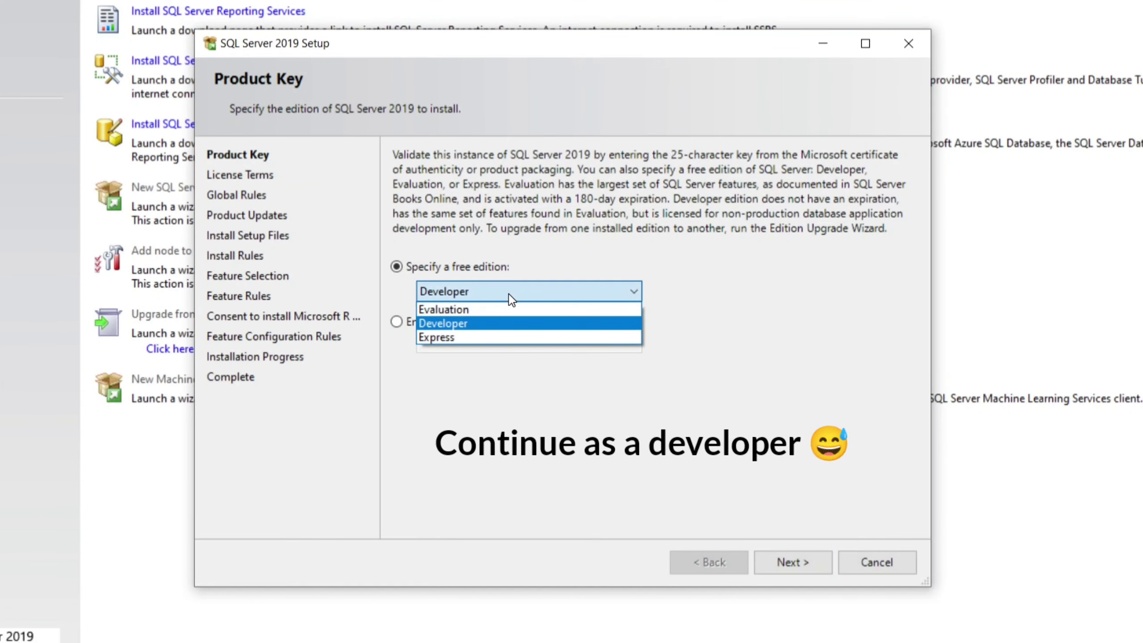
{"action": "left_click", "coordinate": [508, 293]}
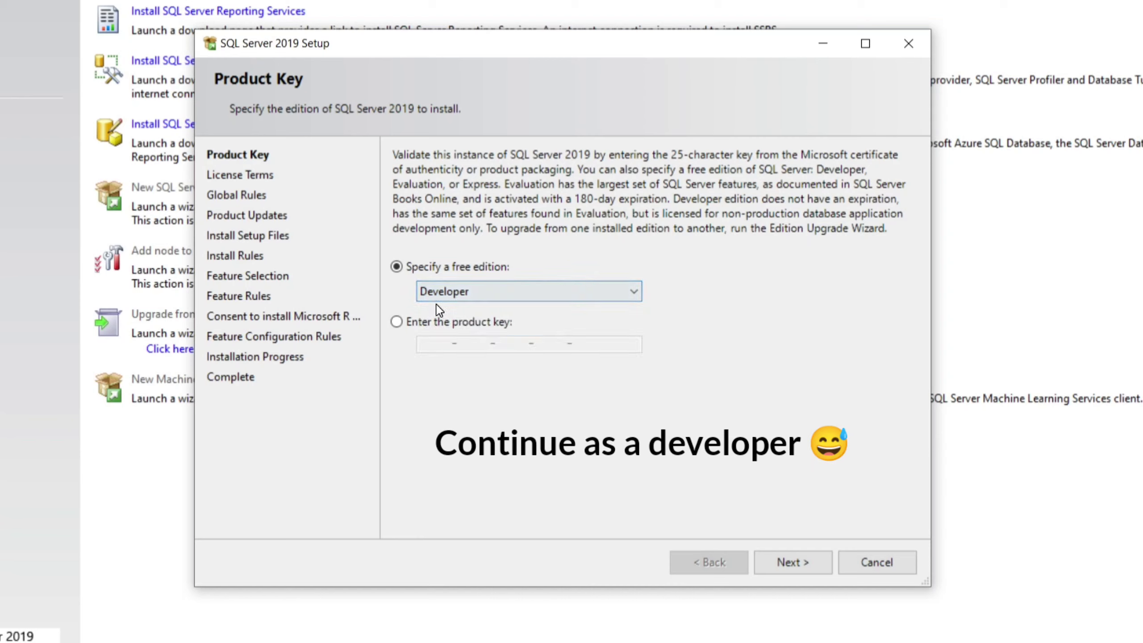
{"action": "left_click", "coordinate": [786, 567]}
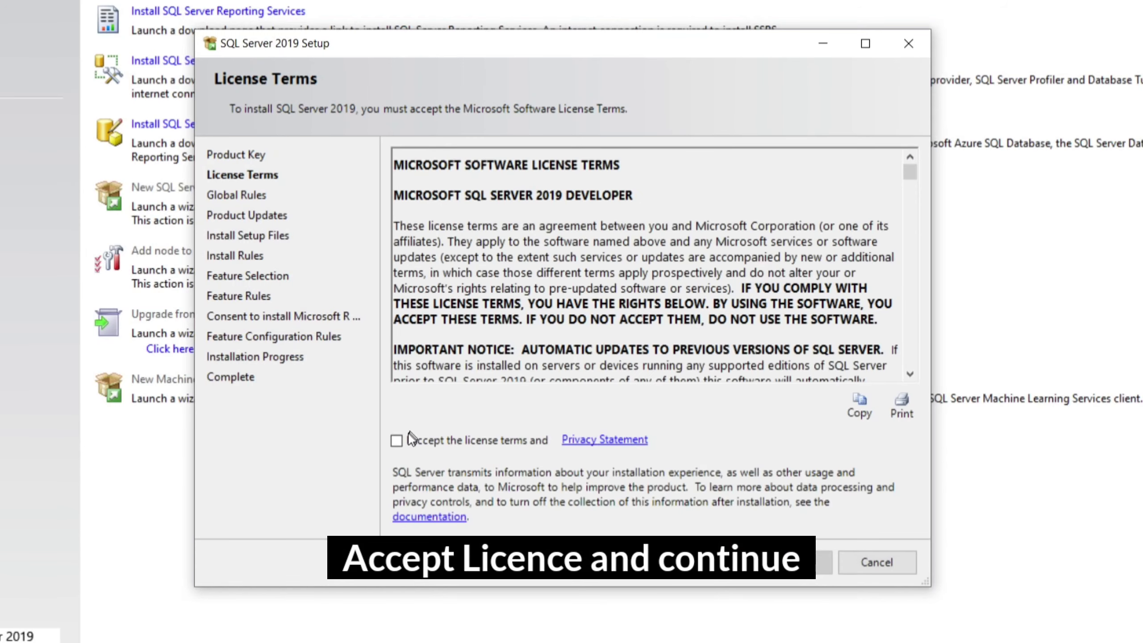
- Accept the SQL Server 2019 license terms and continue through the product updates page to the install rules
{"action": "left_click", "coordinate": [397, 440]}
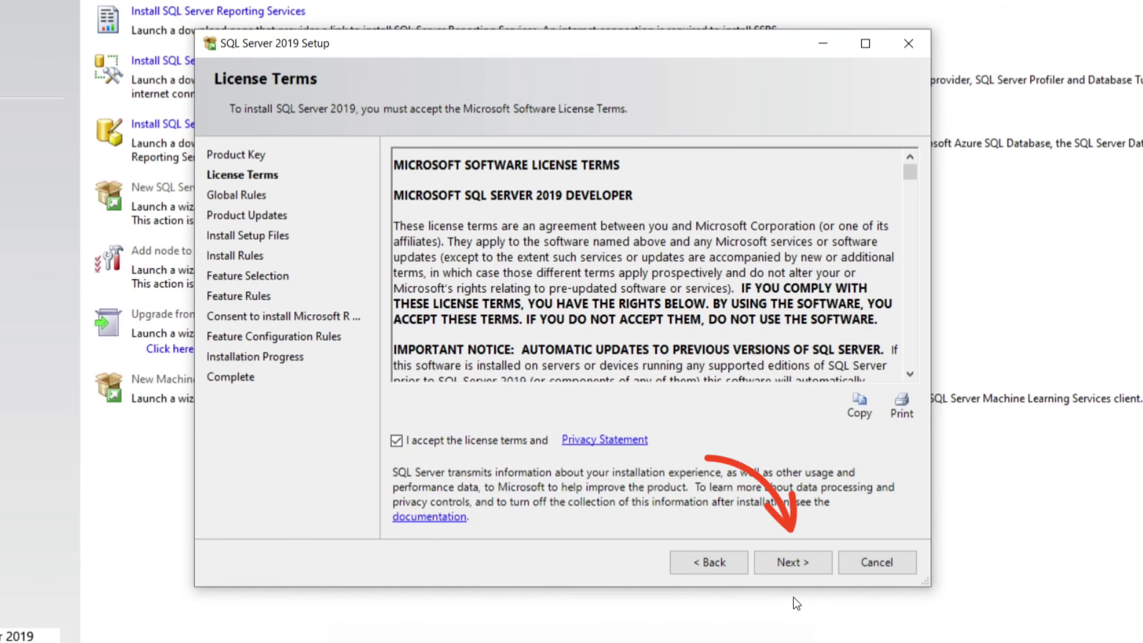
{"action": "left_click", "coordinate": [797, 566]}
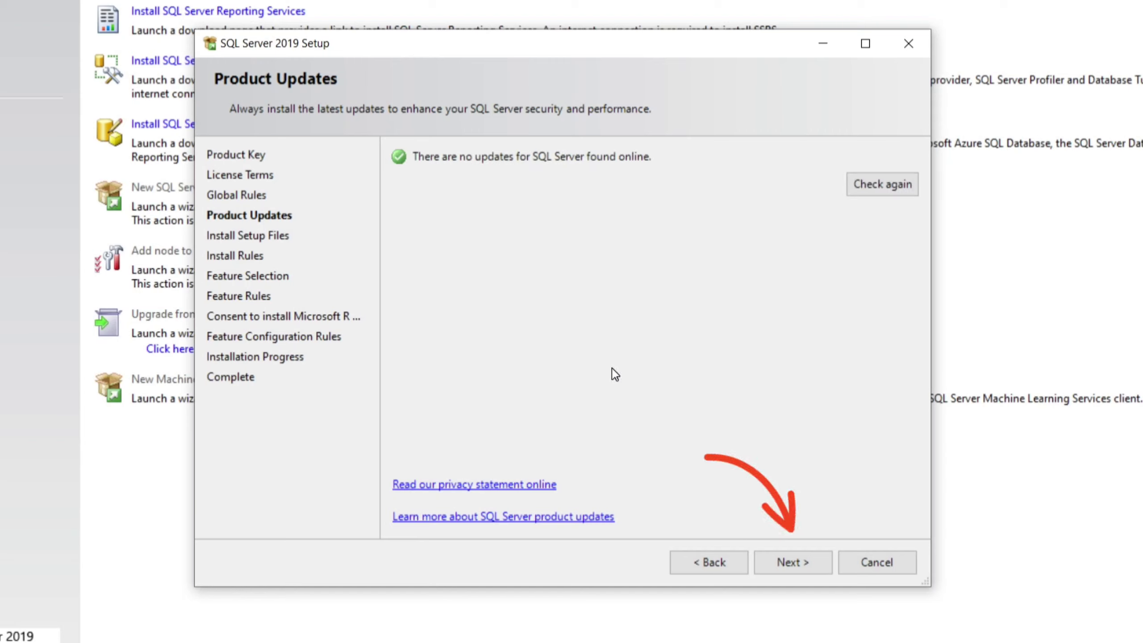
{"action": "left_click", "coordinate": [779, 567]}
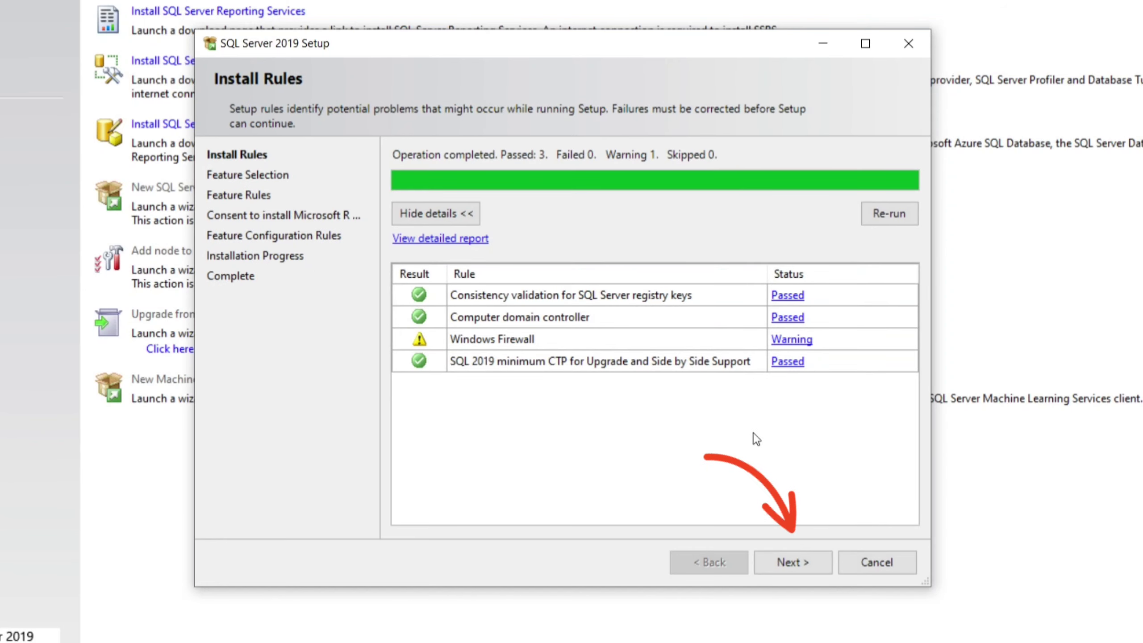
- Continue to feature selection, select all features, and exclude Machine Learning Services with its R, Python and Java options from the database engine
{"action": "left_click", "coordinate": [773, 555]}
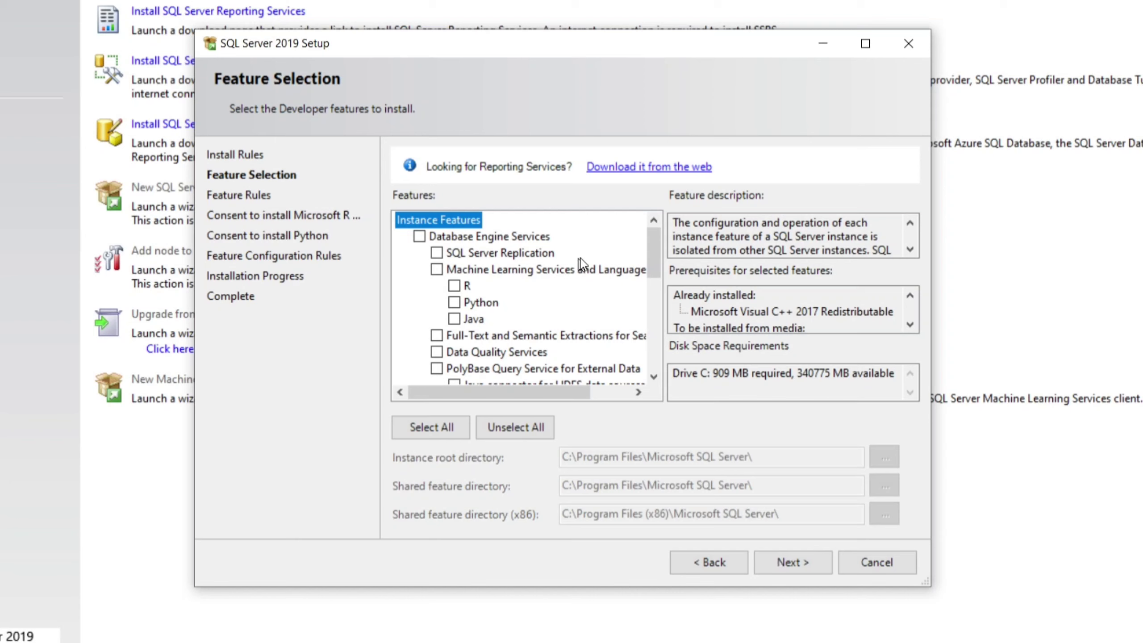
{"action": "mouse_move", "coordinate": [656, 245]}
{"action": "left_mouse_down"}
{"action": "mouse_move", "coordinate": [649, 349]}
{"action": "mouse_move", "coordinate": [647, 247]}
{"action": "left_mouse_up"}
{"action": "left_click", "coordinate": [443, 426]}
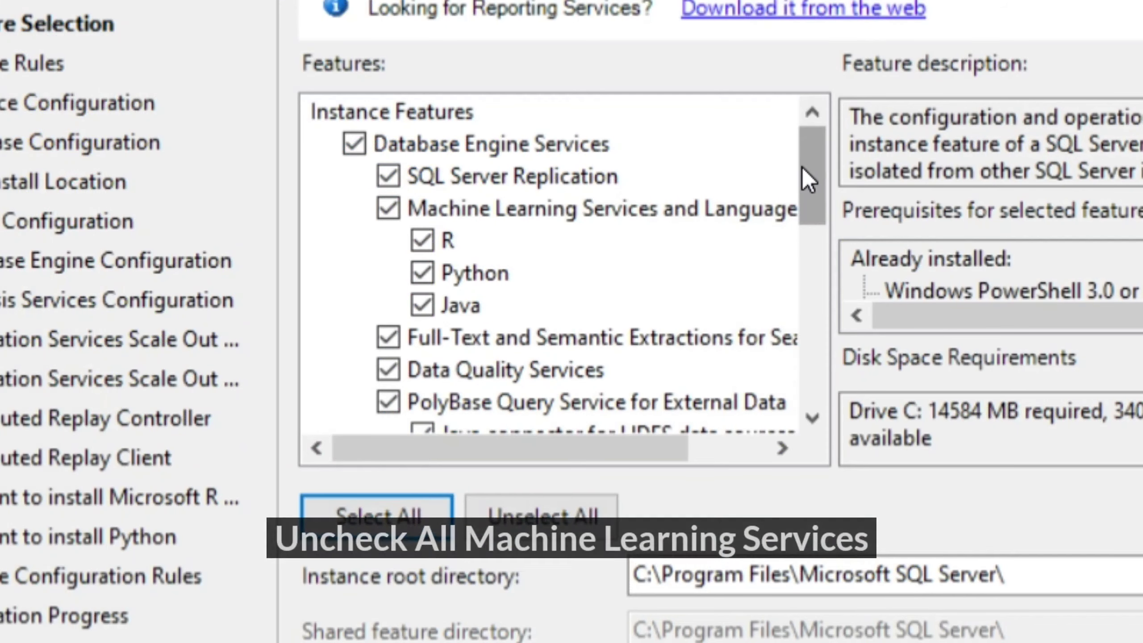
{"action": "left_click_drag", "start_coordinate": [807, 180], "coordinate": [802, 144]}
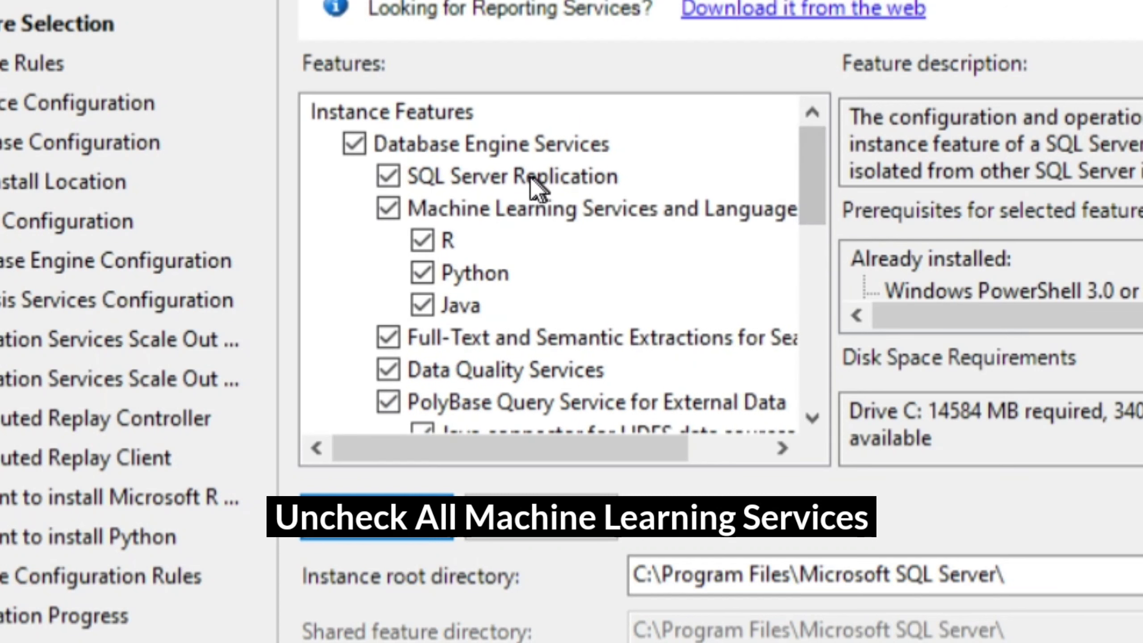
{"action": "left_click", "coordinate": [381, 211]}
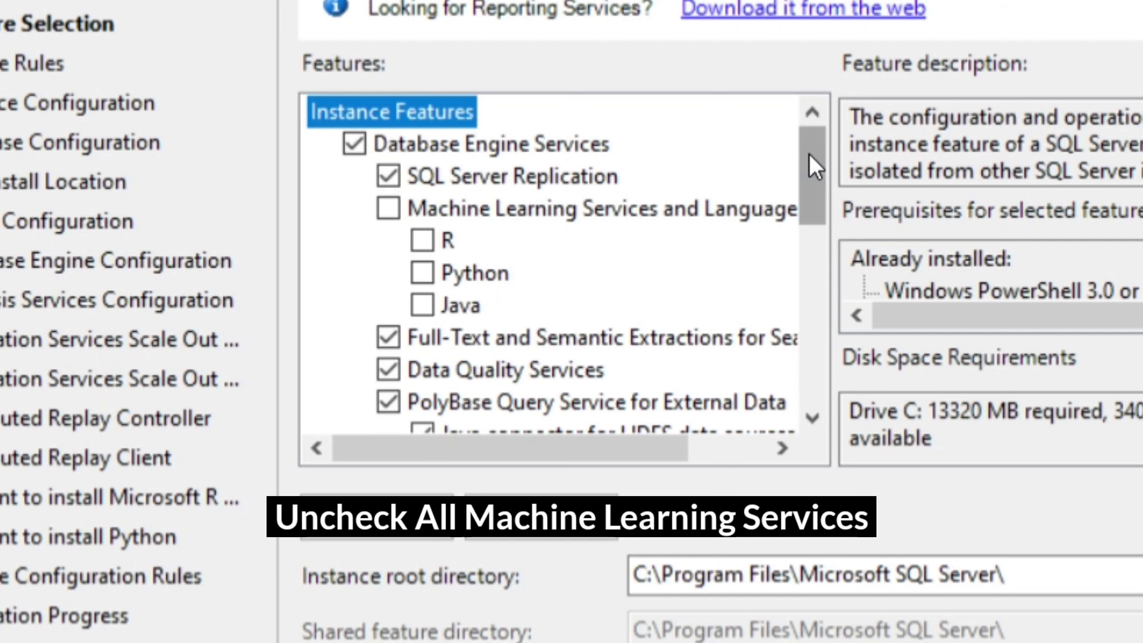
- Exclude PolyBase Query Service for External Data and Machine Learning Server (Standalone) from the features, and continue to the instance configuration
{"action": "left_click_drag", "start_coordinate": [808, 153], "coordinate": [808, 200]}
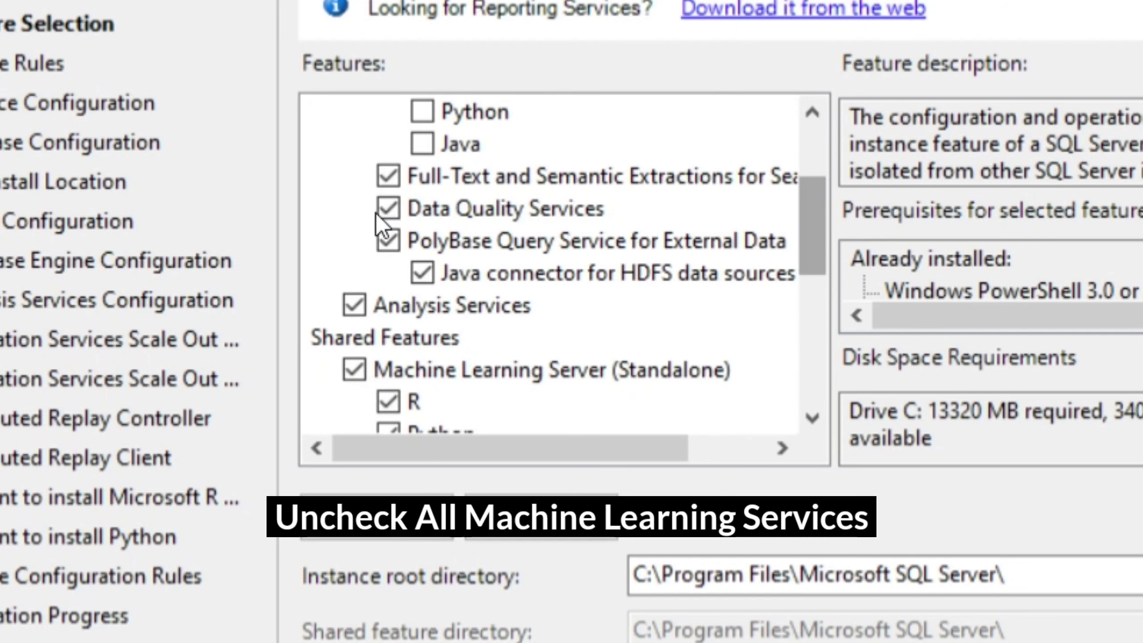
{"action": "left_click", "coordinate": [396, 237]}
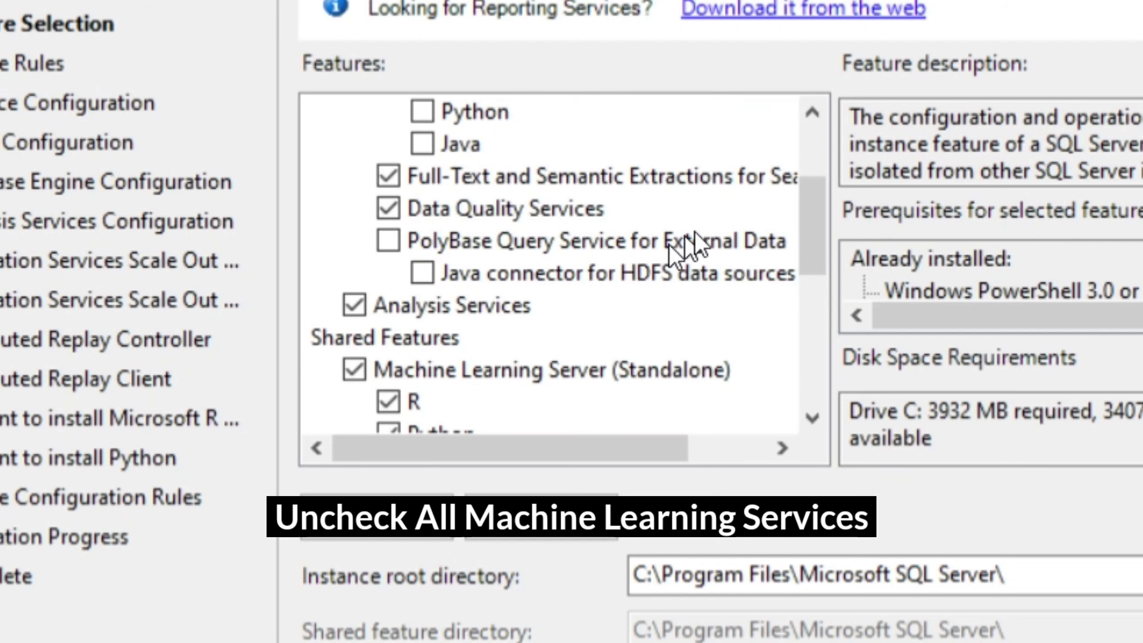
{"action": "left_click_drag", "start_coordinate": [818, 235], "coordinate": [817, 280]}
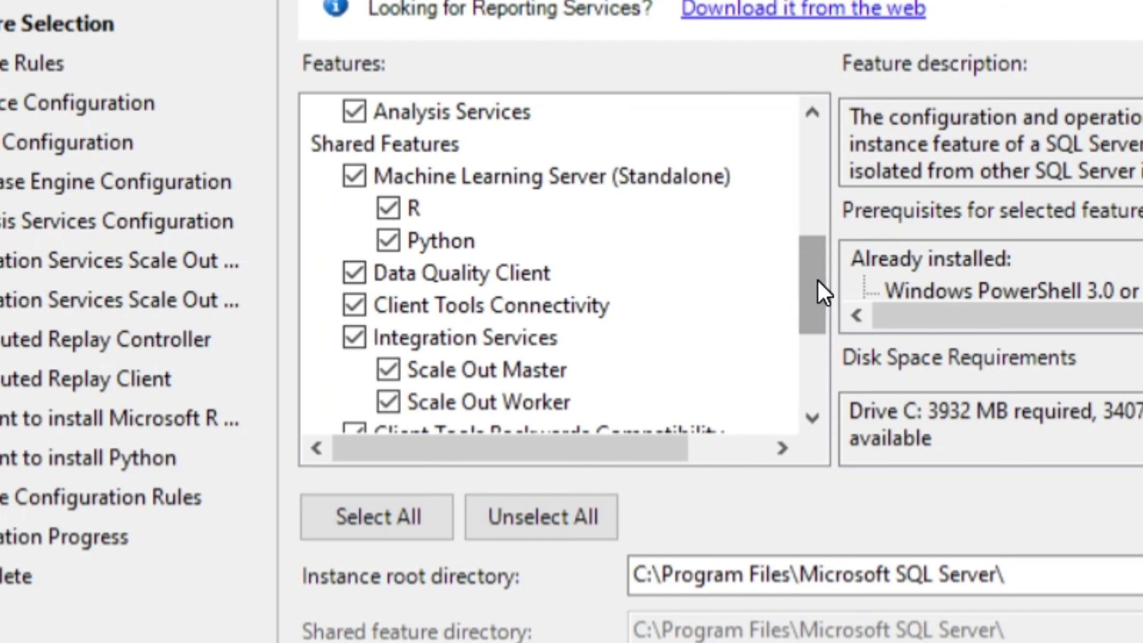
{"action": "left_click", "coordinate": [353, 175]}
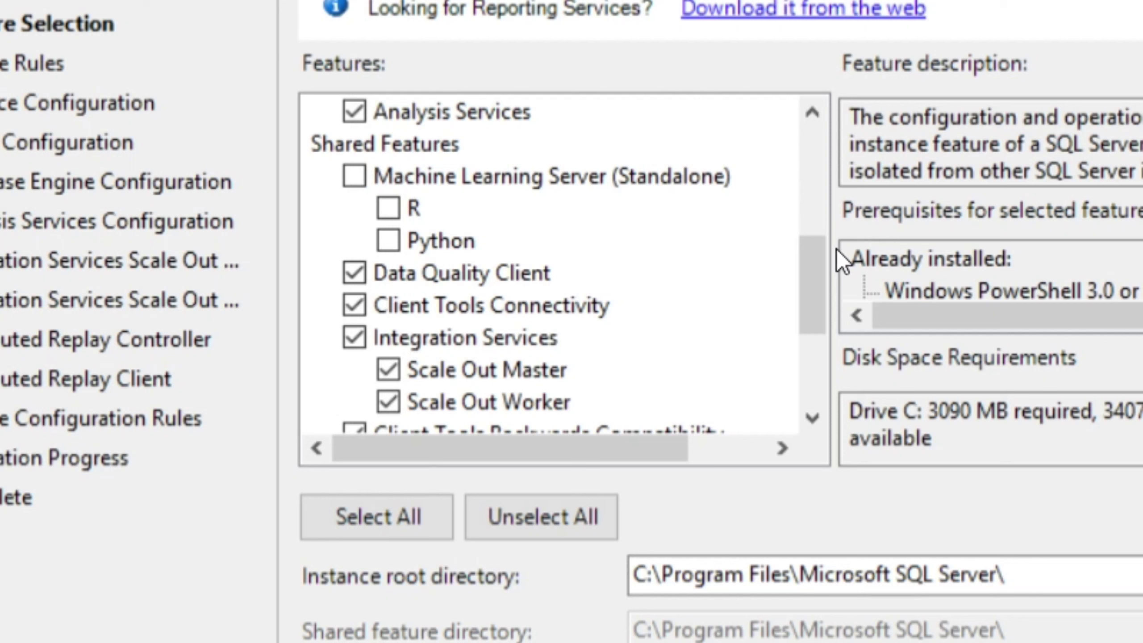
{"action": "left_click_drag", "start_coordinate": [808, 244], "coordinate": [810, 327]}
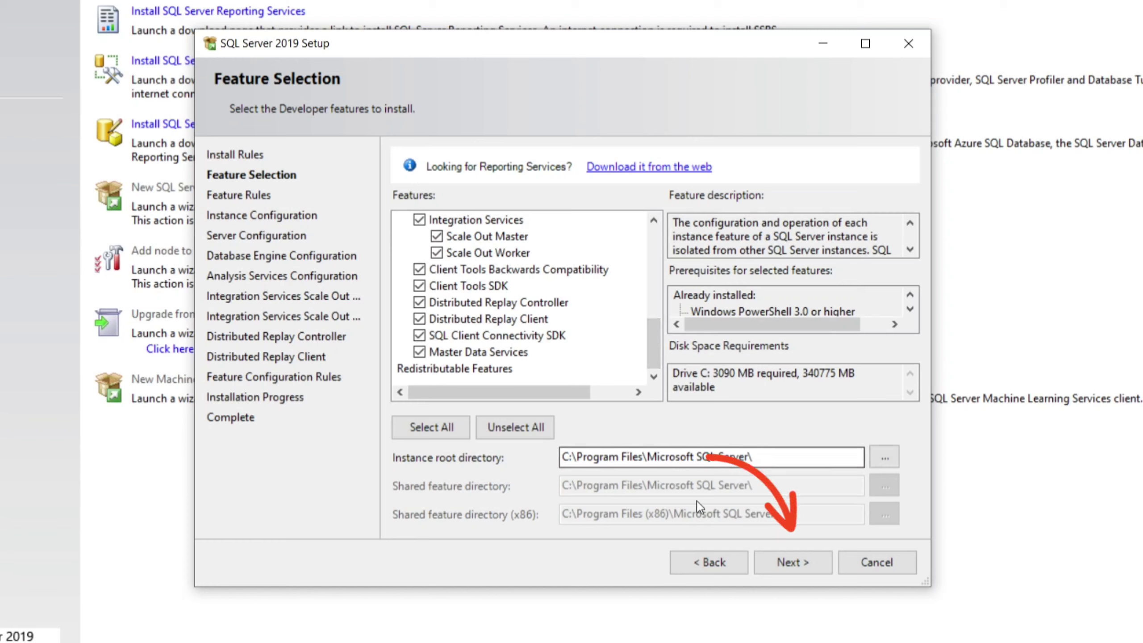
{"action": "left_click", "coordinate": [761, 559]}
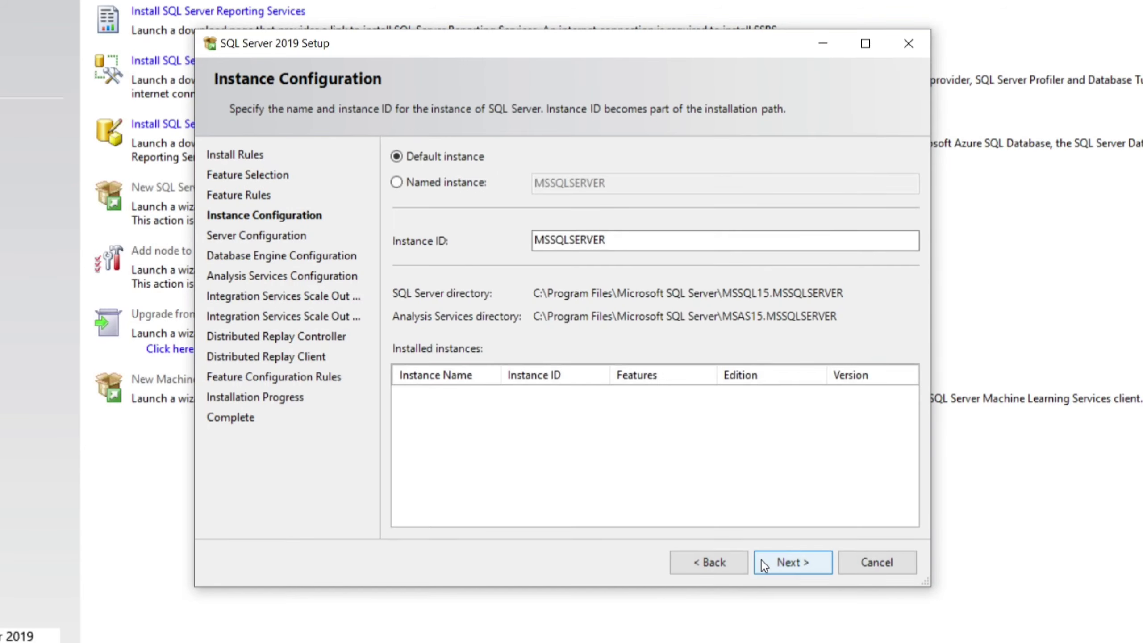
- Keep the default instance MSSQLSERVER and the default service accounts, and continue to the Database Engine configuration
{"action": "left_click_drag", "start_coordinate": [646, 246], "coordinate": [505, 239]}
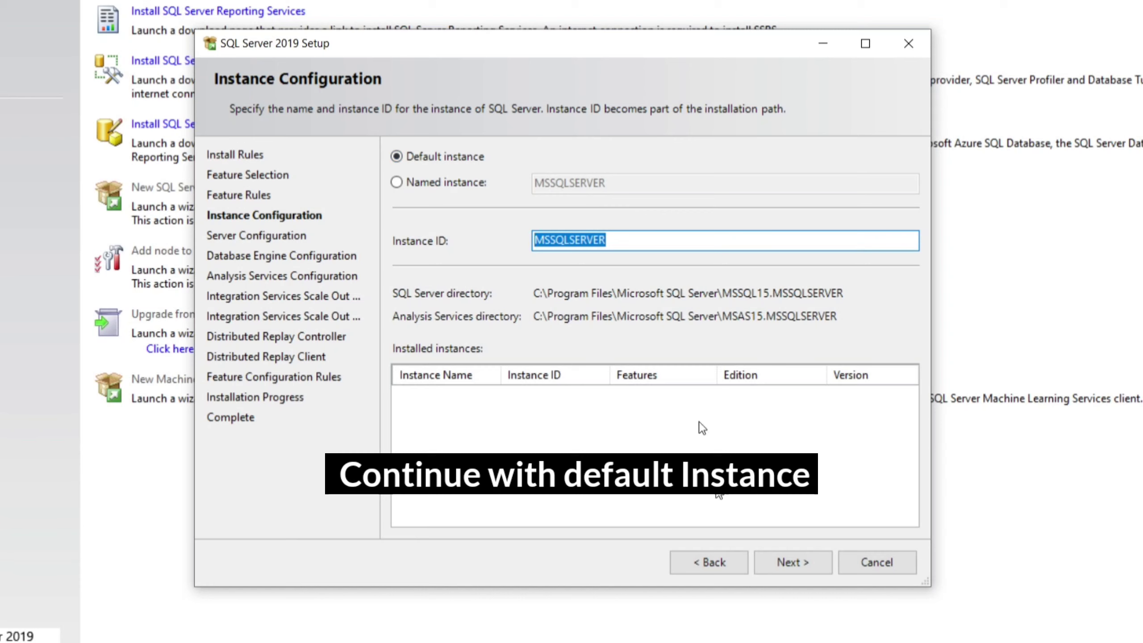
{"action": "left_click", "coordinate": [792, 563]}
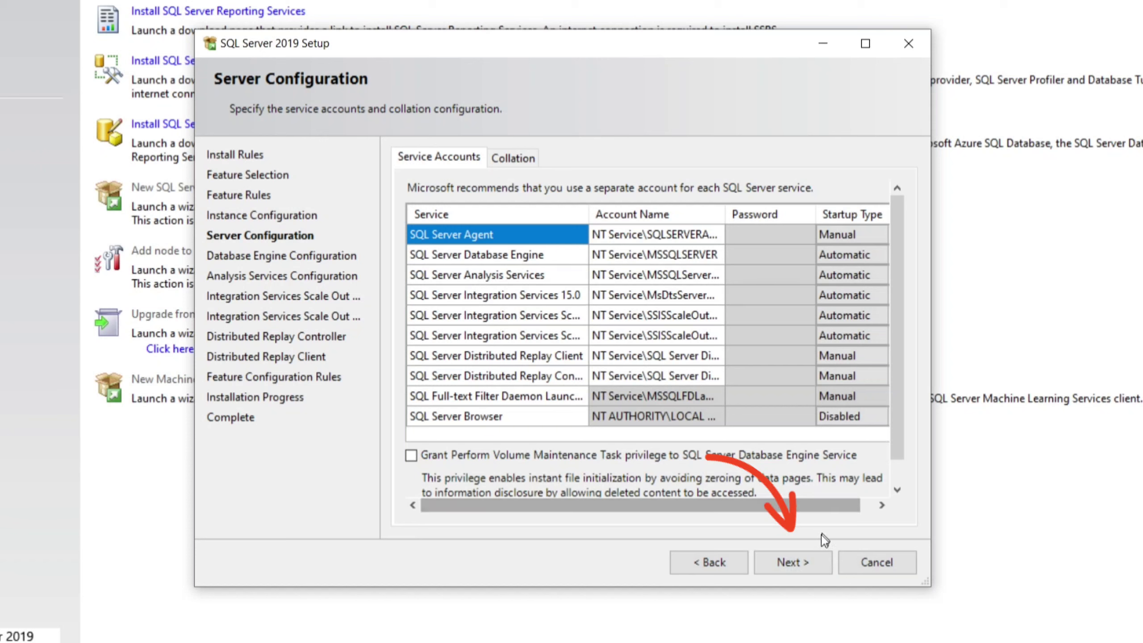
{"action": "left_click", "coordinate": [812, 563]}
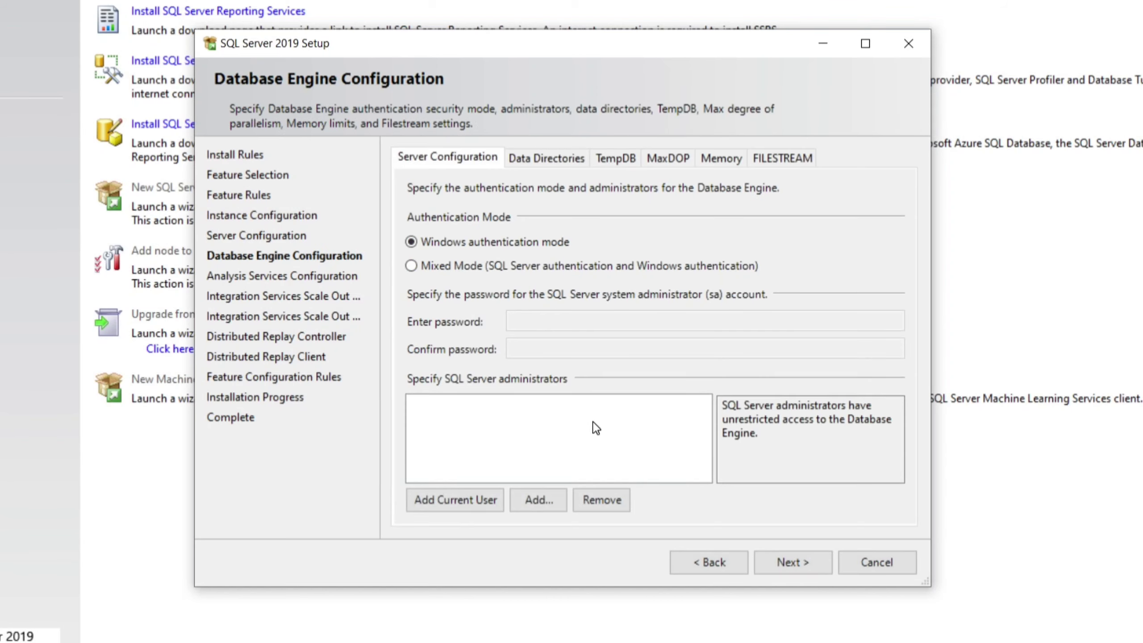
- Add the current user as SQL Server administrator with Windows authentication mode, and continue to the Analysis Services configuration
{"action": "left_click", "coordinate": [438, 499]}
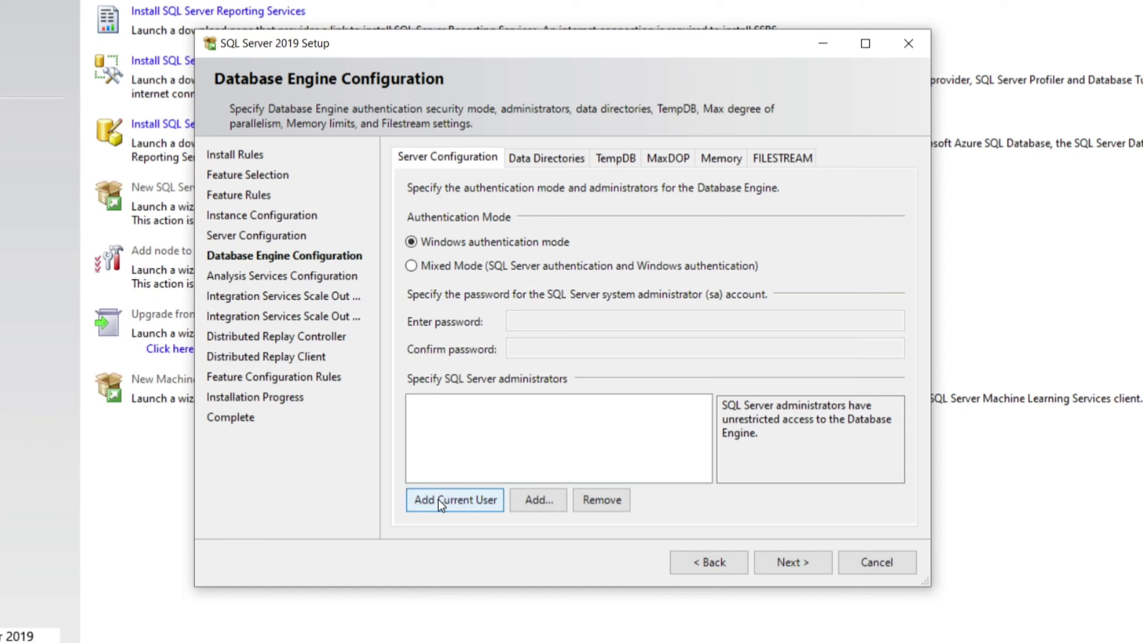
{"action": "left_click", "coordinate": [542, 500]}
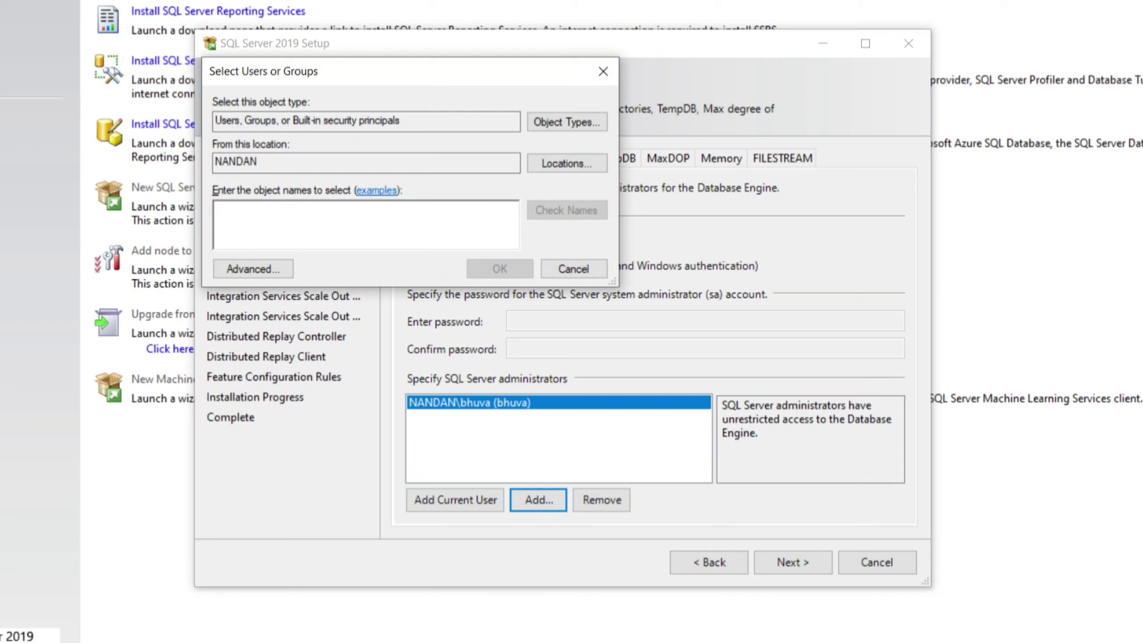
{"action": "left_click", "coordinate": [594, 66]}
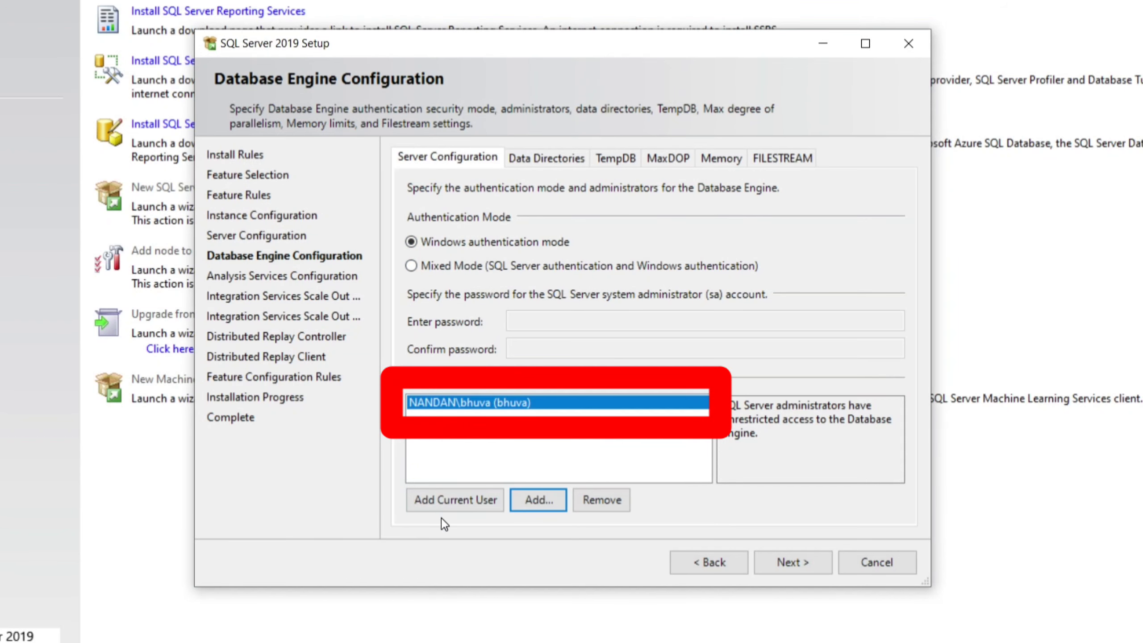
{"action": "left_click", "coordinate": [448, 505]}
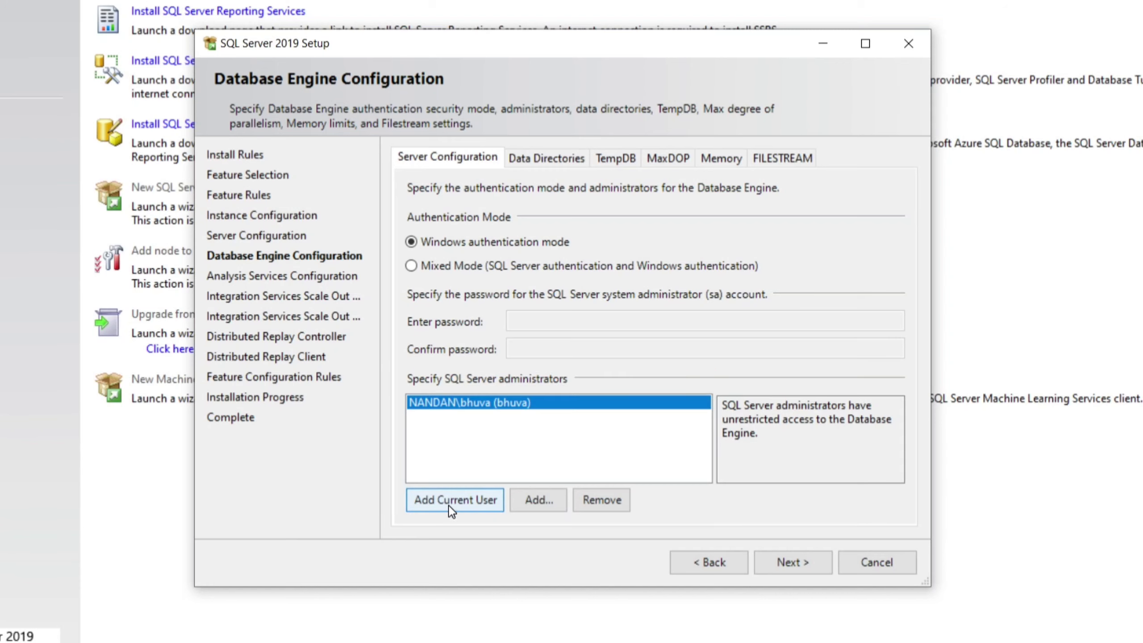
{"action": "left_click", "coordinate": [797, 554]}
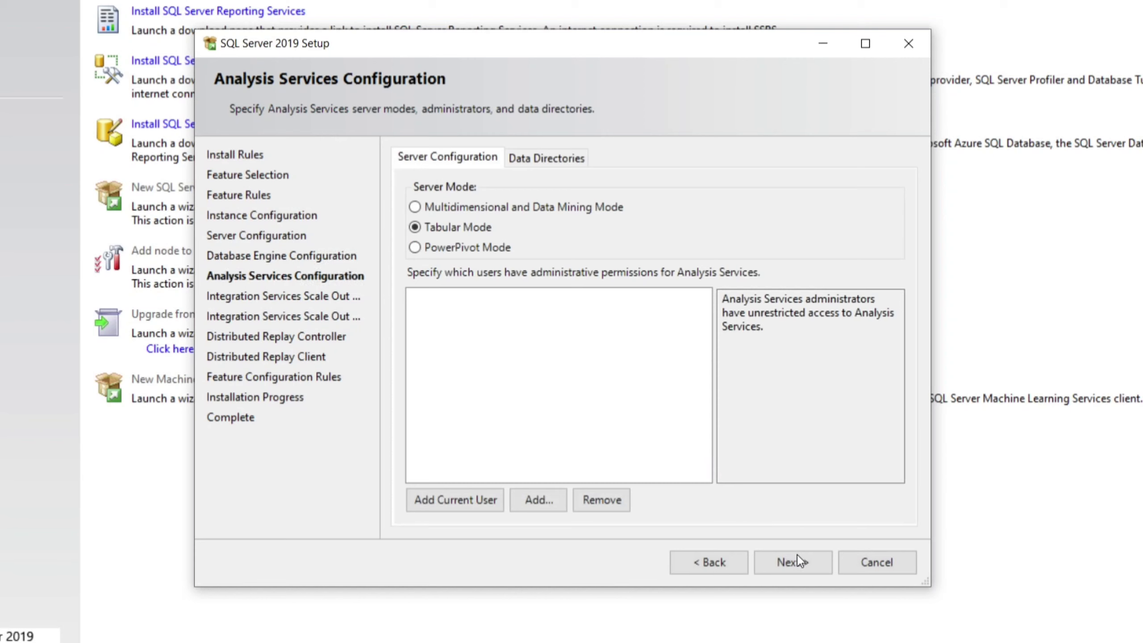
- Add the current user as Analysis Services administrator in Tabular Mode, and accept the default Scale Out master and worker node settings
{"action": "left_click", "coordinate": [470, 504]}
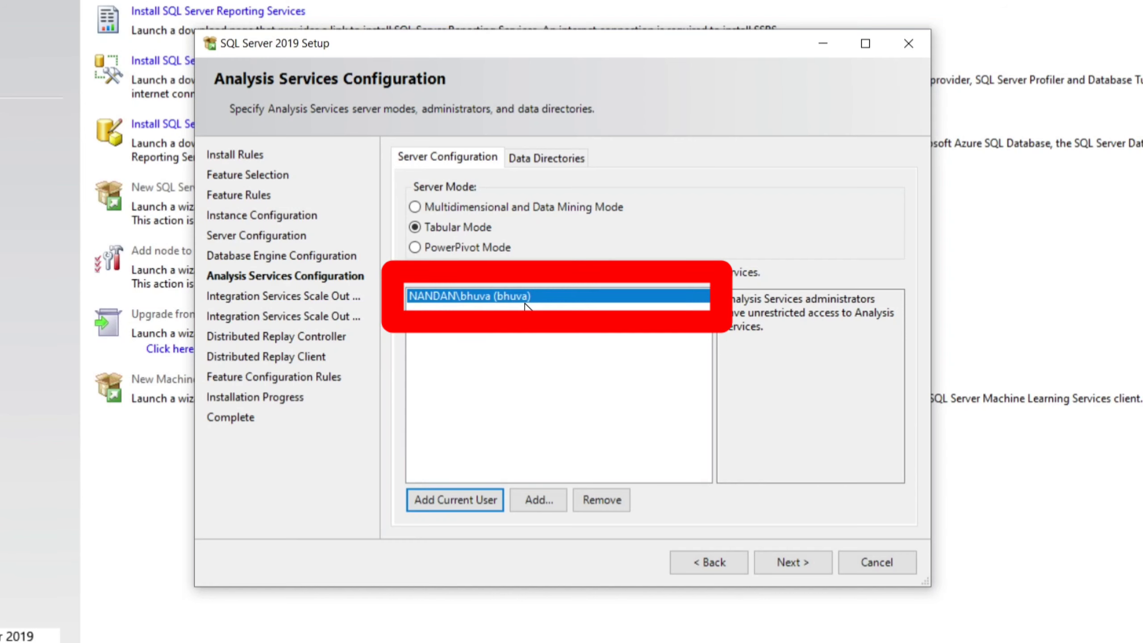
{"action": "left_click", "coordinate": [787, 562]}
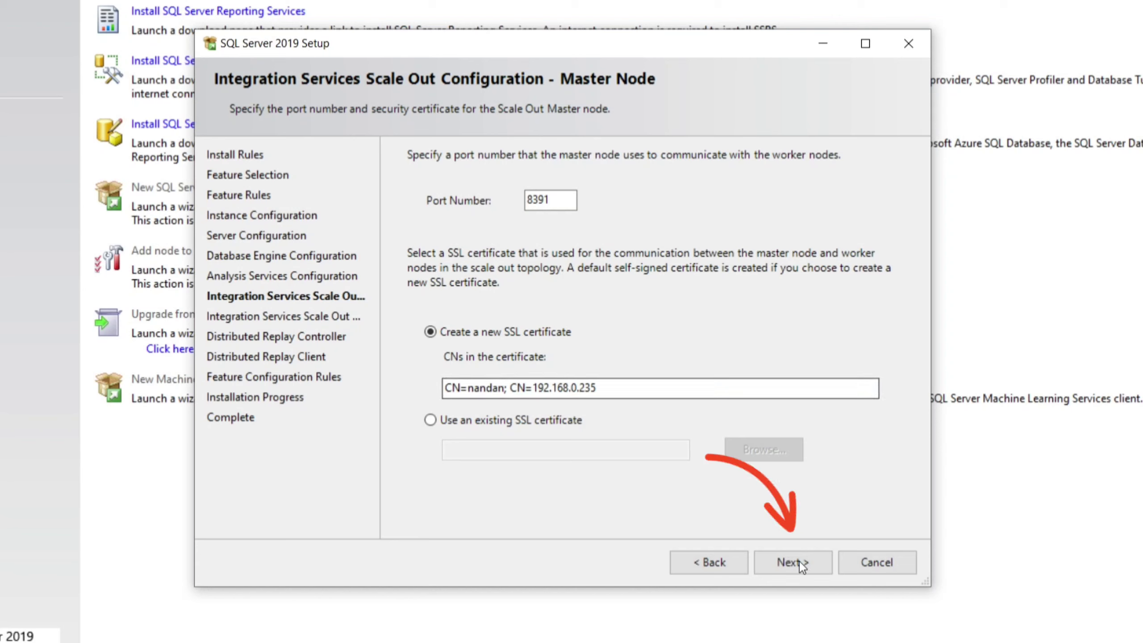
{"action": "left_click", "coordinate": [791, 559]}
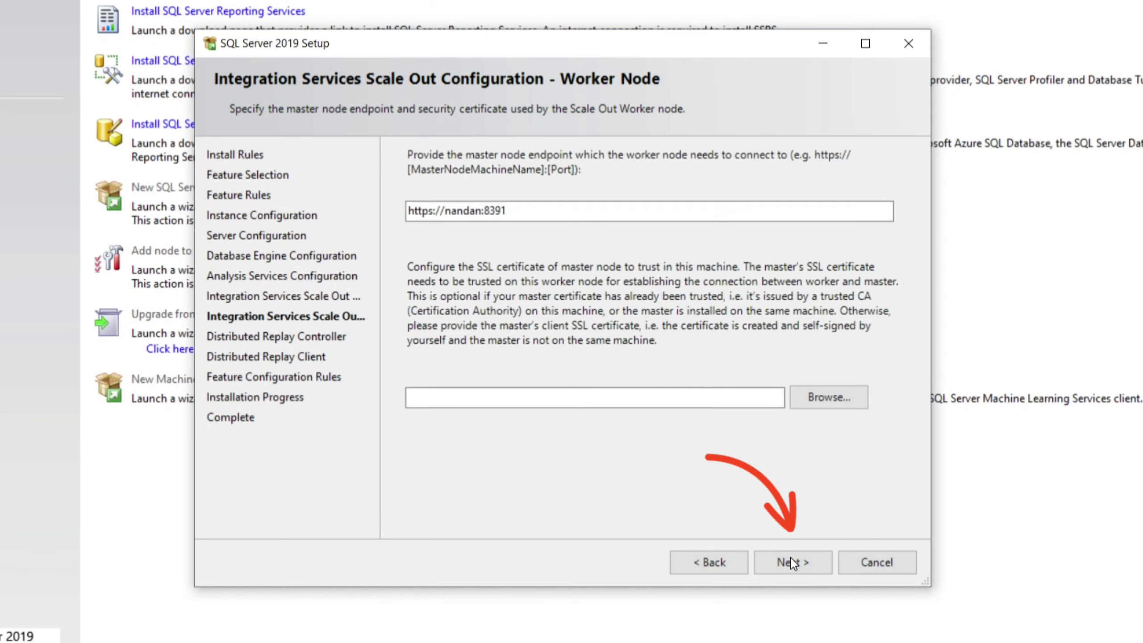
{"action": "left_click", "coordinate": [790, 557]}
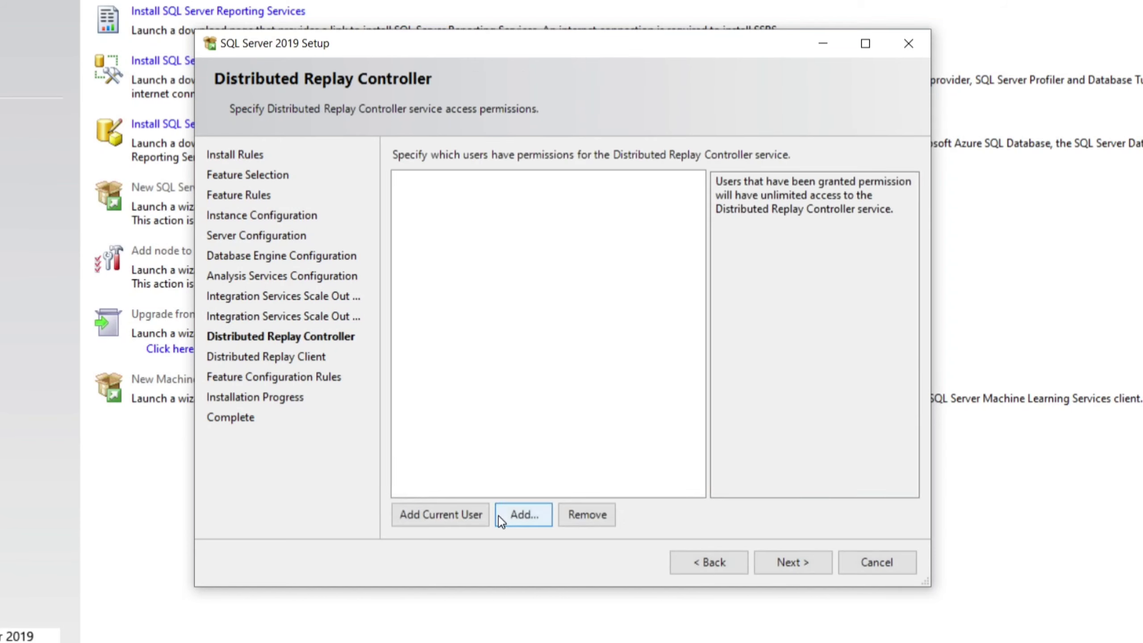
- Grant the current user Distributed Replay Controller permissions, and run the installation with the default Distributed Replay Client directories
{"action": "left_click", "coordinate": [444, 521]}
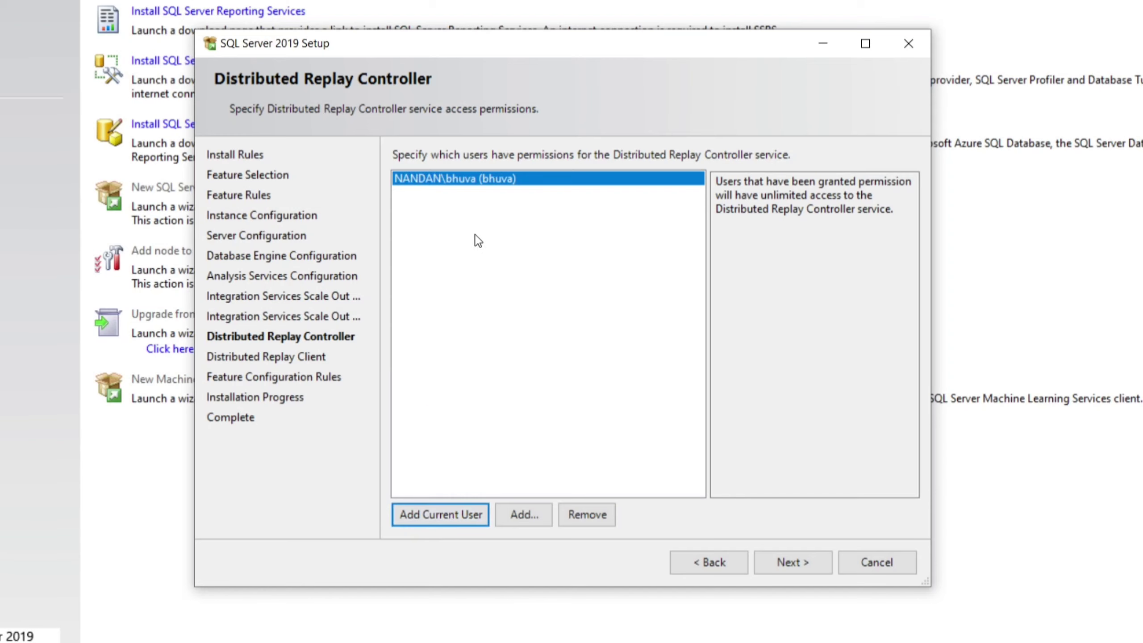
{"action": "left_click", "coordinate": [783, 568]}
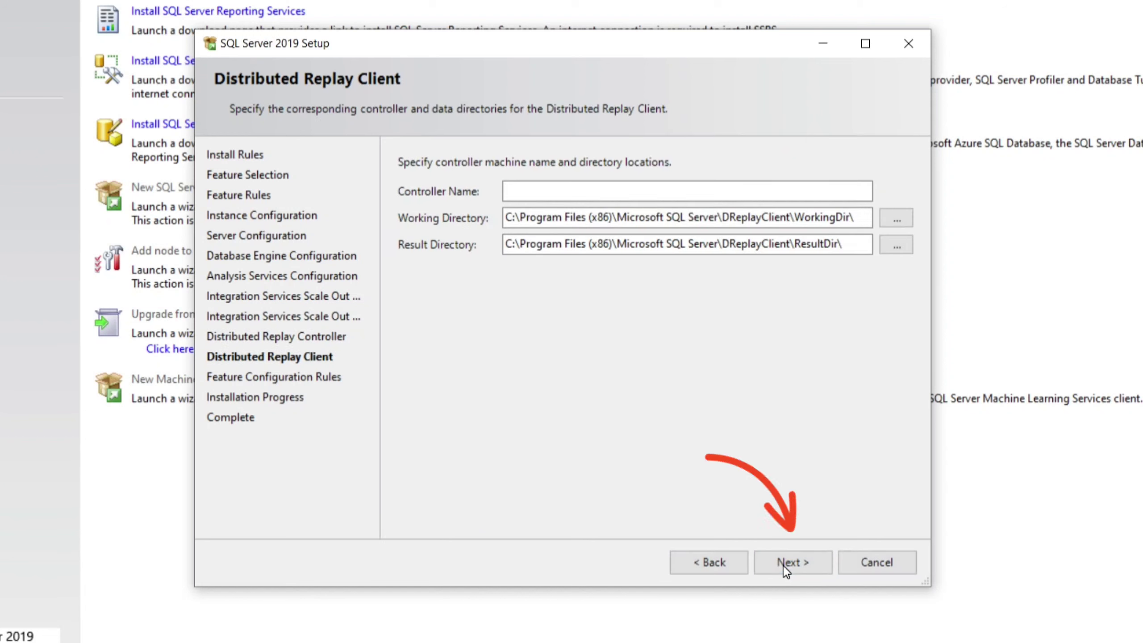
{"action": "left_click", "coordinate": [783, 565]}
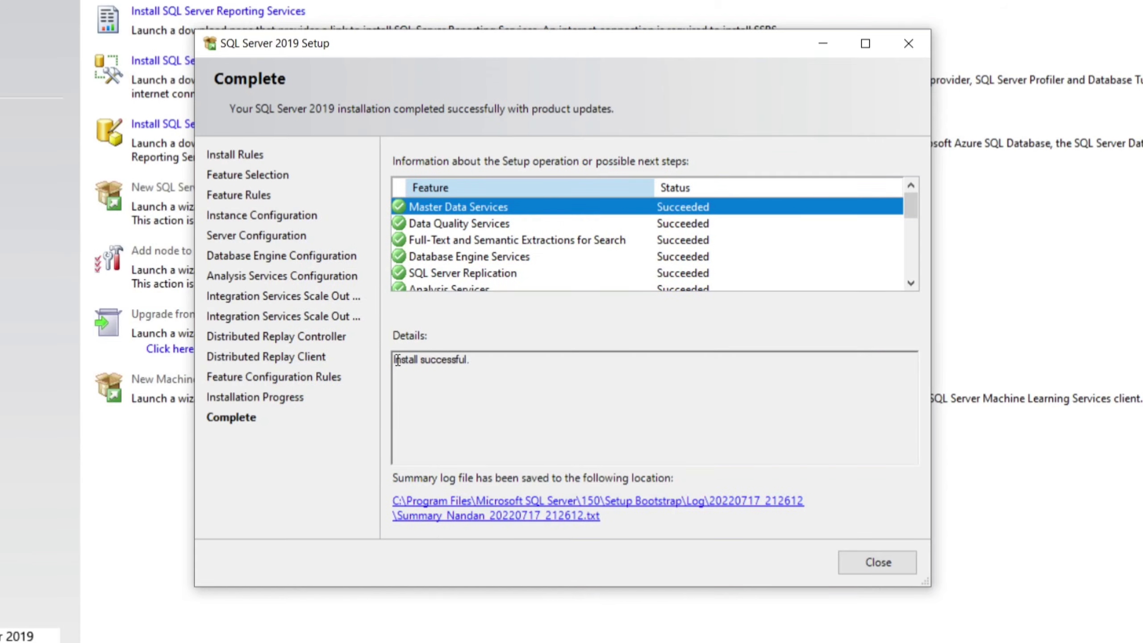
- Check the installation details, and close the completed setup wizard and the SQL Server Installation Center
{"action": "left_click_drag", "start_coordinate": [395, 360], "coordinate": [470, 362]}
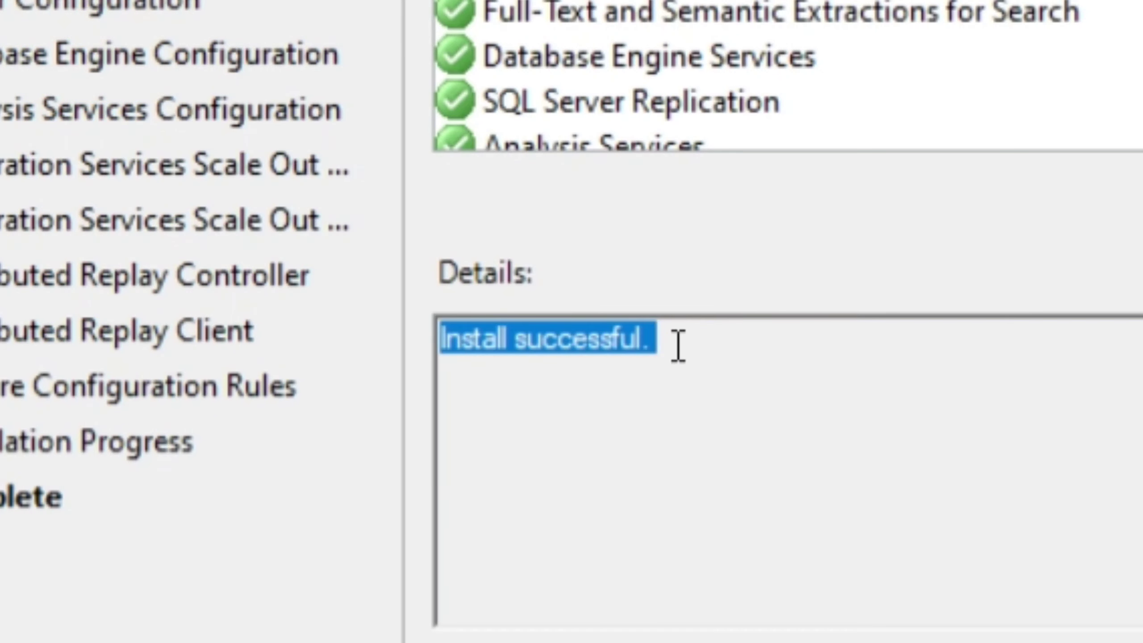
{"action": "left_click", "coordinate": [808, 543]}
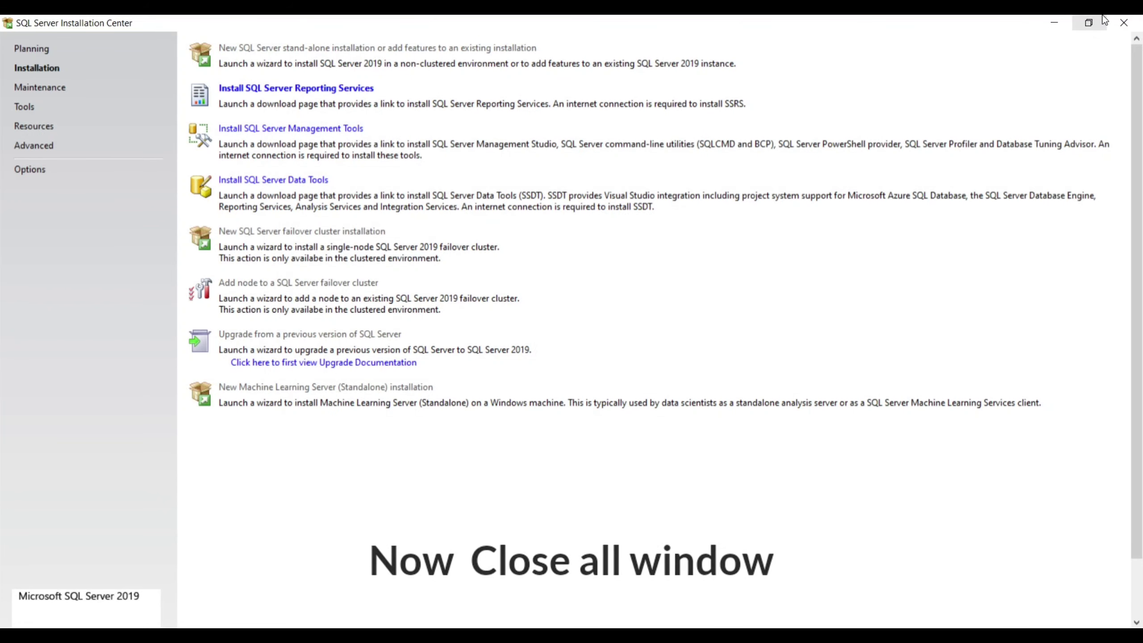
{"action": "left_click", "coordinate": [1123, 22]}
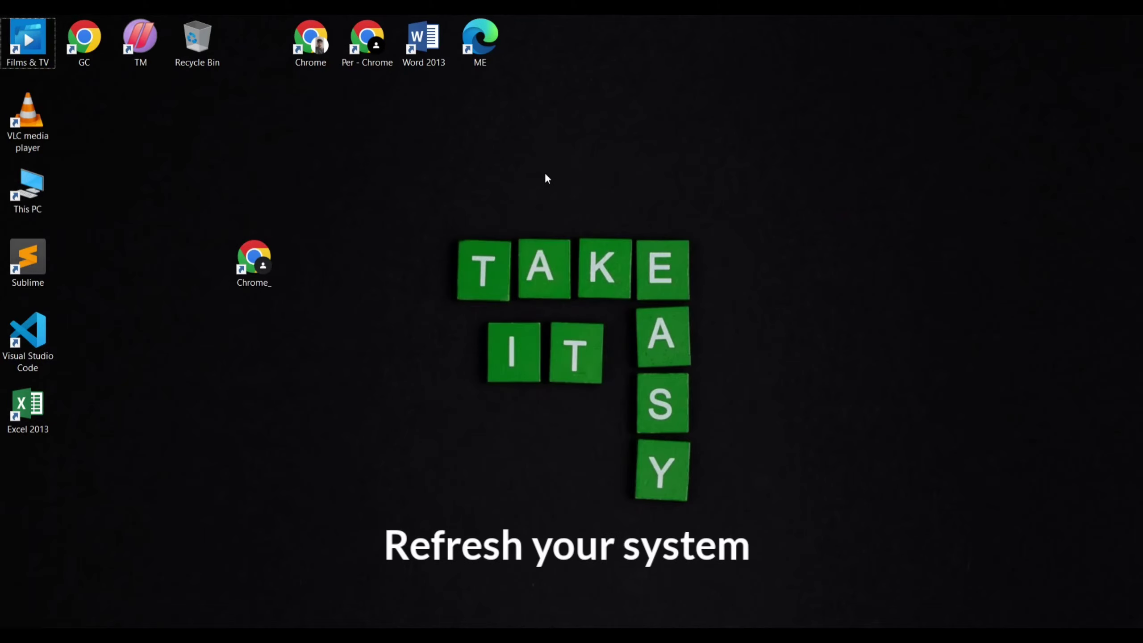
- Refresh the Windows desktop
{"action": "right_click", "coordinate": [545, 173]}
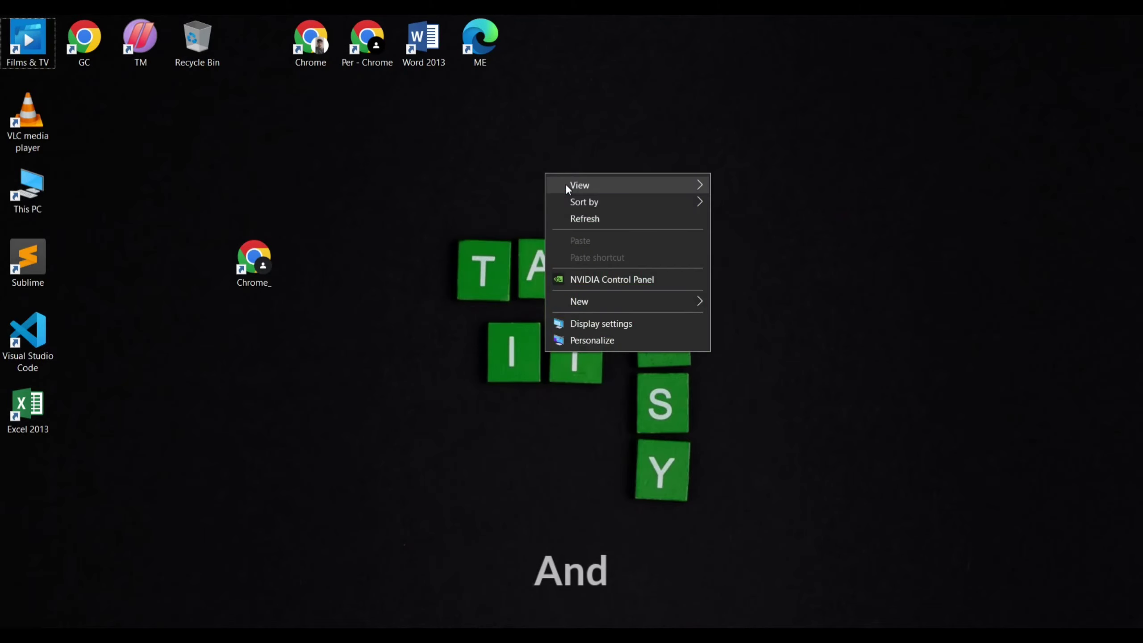